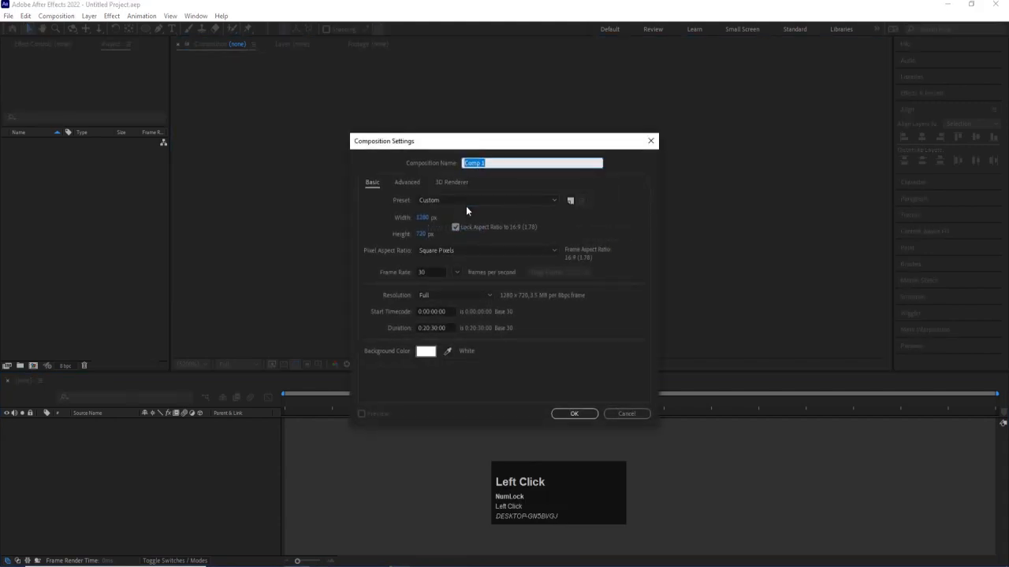
# - Create a 1920 × 1080 px composition with a duration of 0:00:30:00 and show the title/action safe guides
pyautogui.click(421, 235)
pyautogui.write('1080')
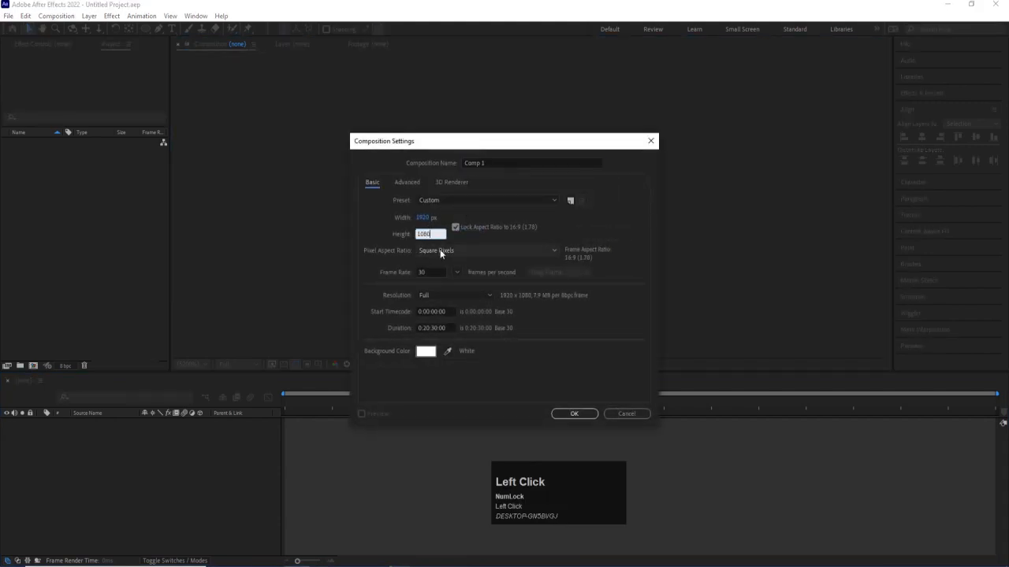
pyautogui.click(425, 328)
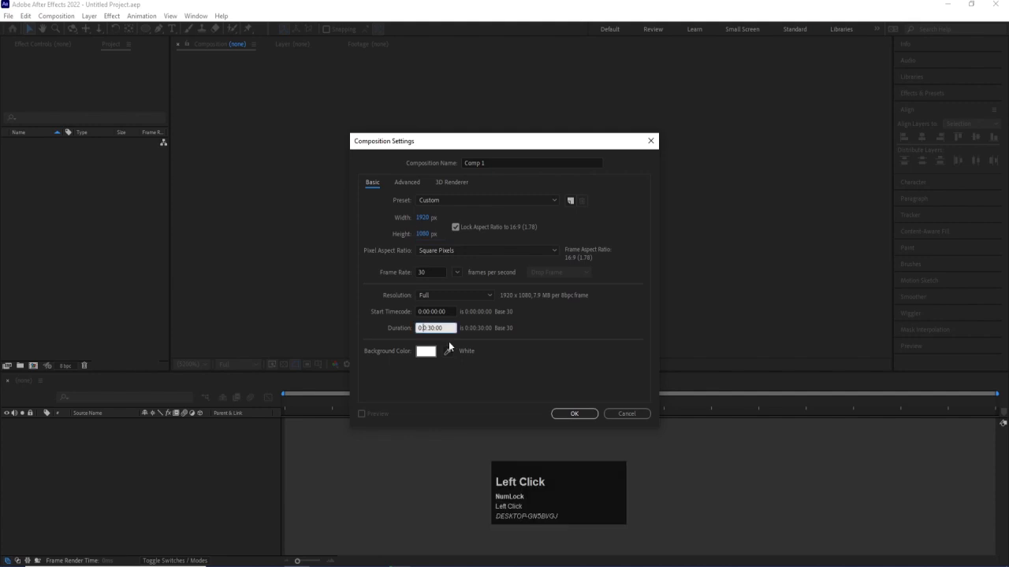
pyautogui.click(587, 419)
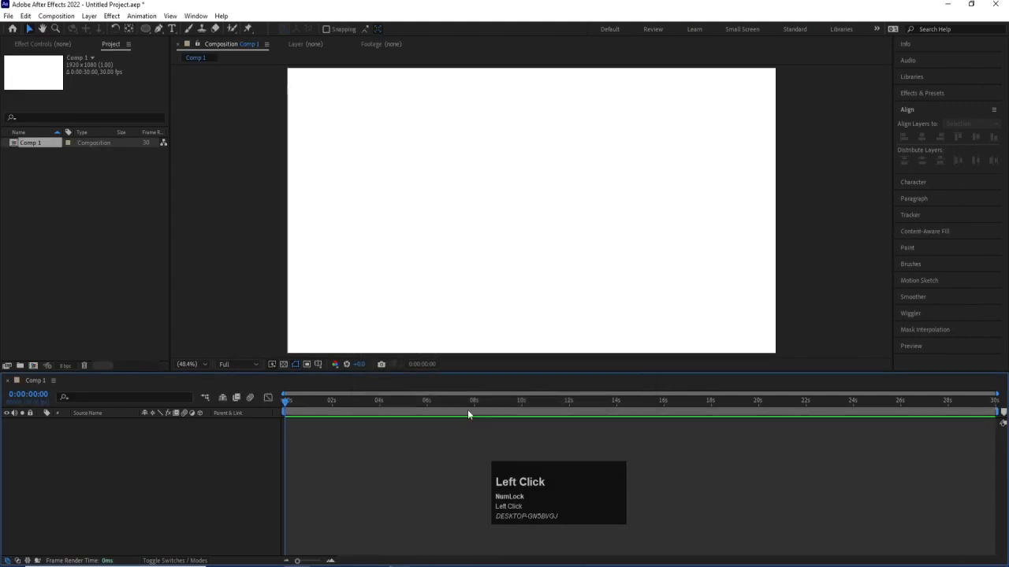
pyautogui.click(318, 364)
pyautogui.click(344, 380)
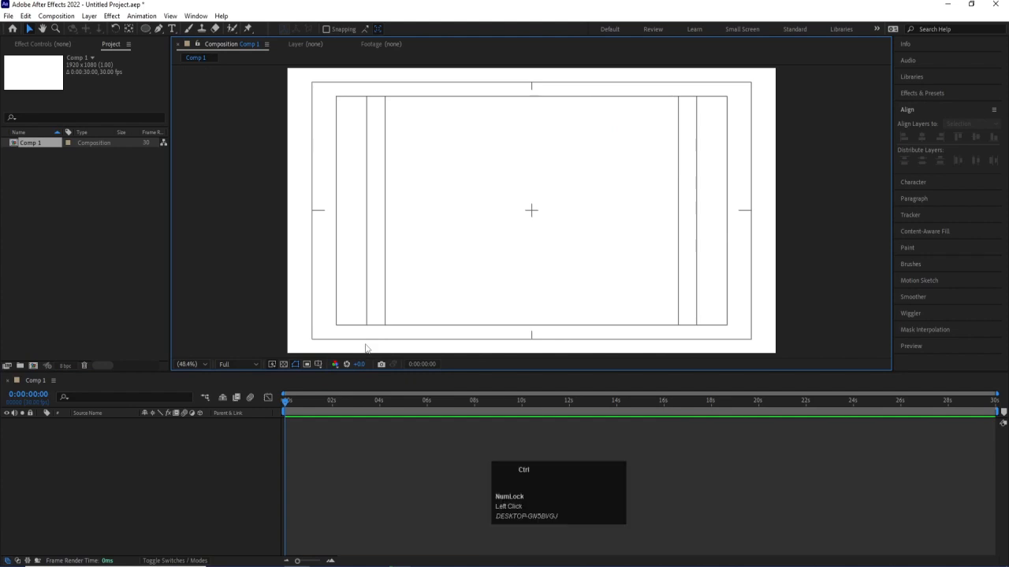
# - Add a text layer reading "MOTION GRAPHICS" near the middle of the composition
pyautogui.hotkey('ctrl', 't')
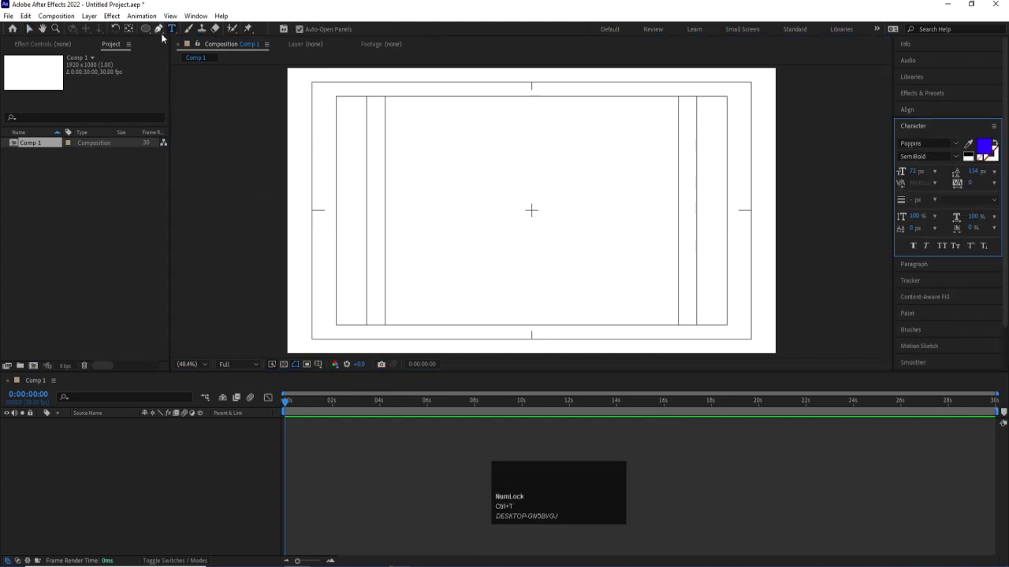
pyautogui.click(466, 216)
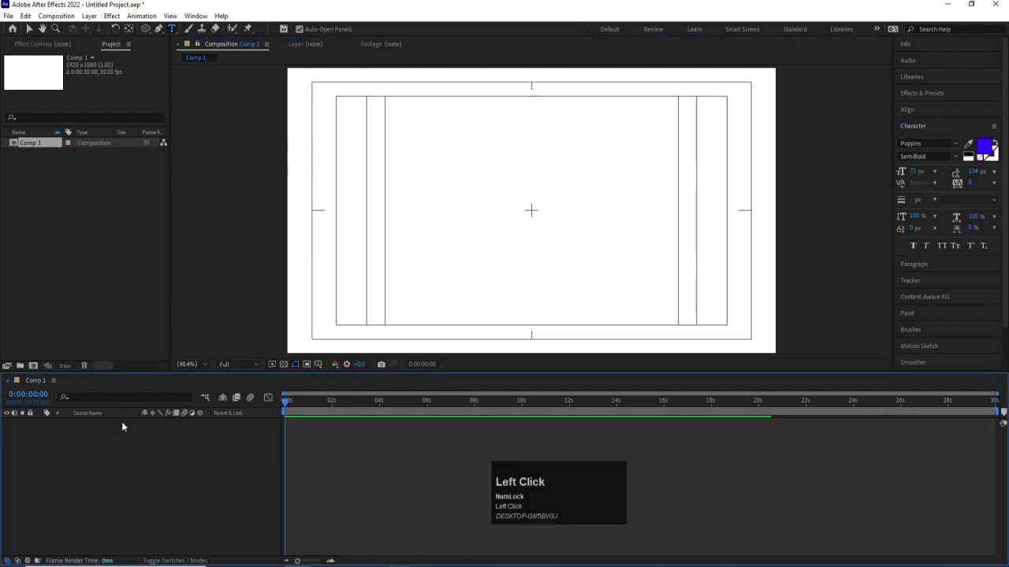
pyautogui.click(477, 213)
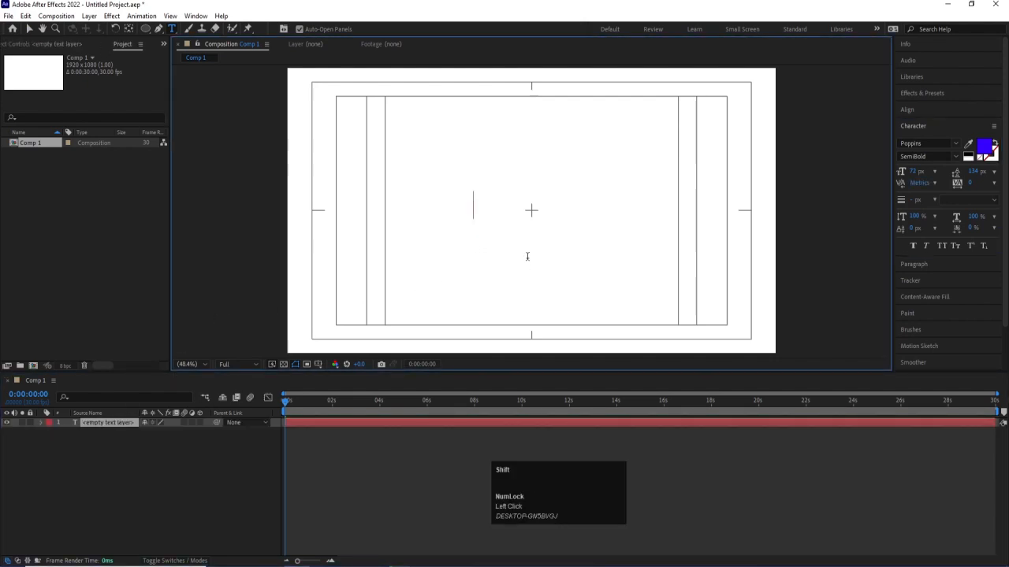
pyautogui.write('MOTION GRAPHICS')
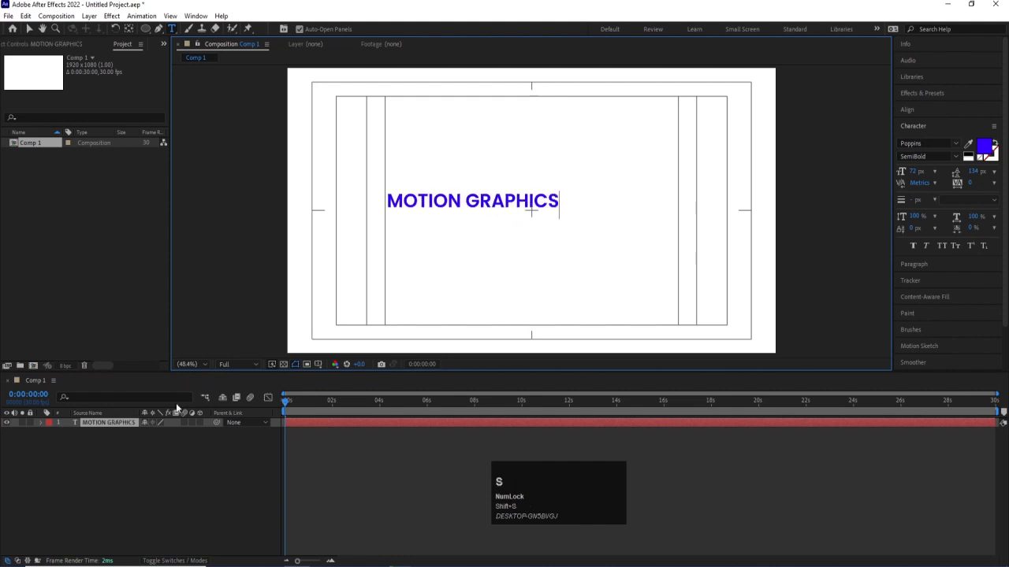
# - Center the text layer's anchor point in its content and align the layer horizontally and vertically to the composition's center
pyautogui.click(120, 421)
pyautogui.hotkey('ctrl', 'alt', 'Home')
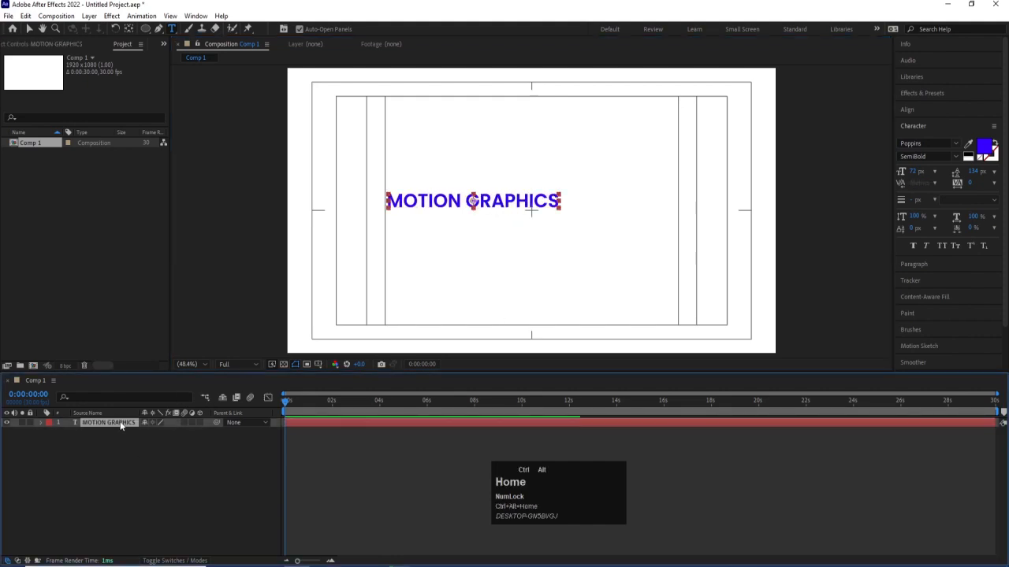
pyautogui.click(932, 109)
pyautogui.click(921, 137)
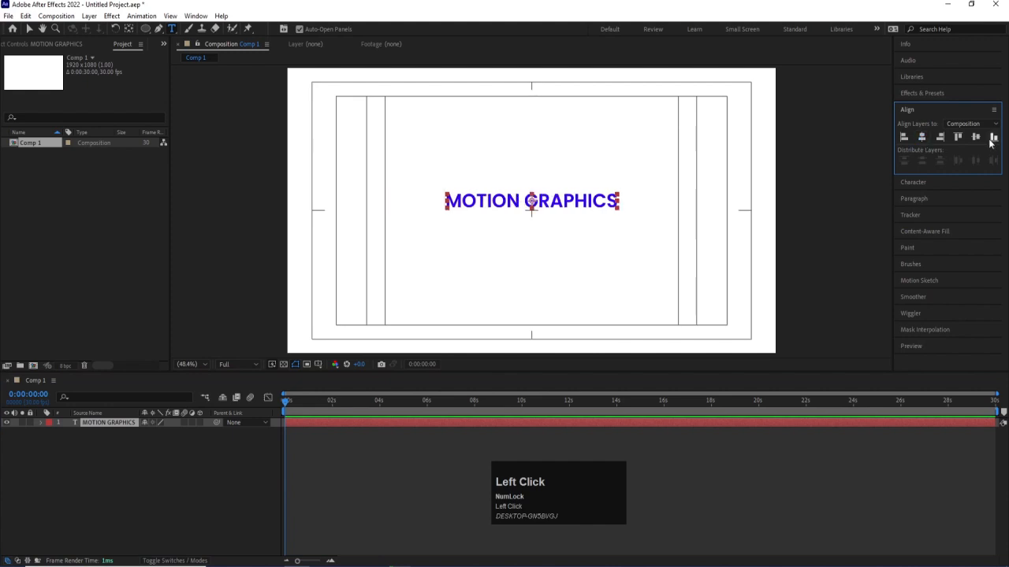
pyautogui.click(976, 137)
# - Scale the MOTION GRAPHICS text layer up to about 216%
pyautogui.press('s')
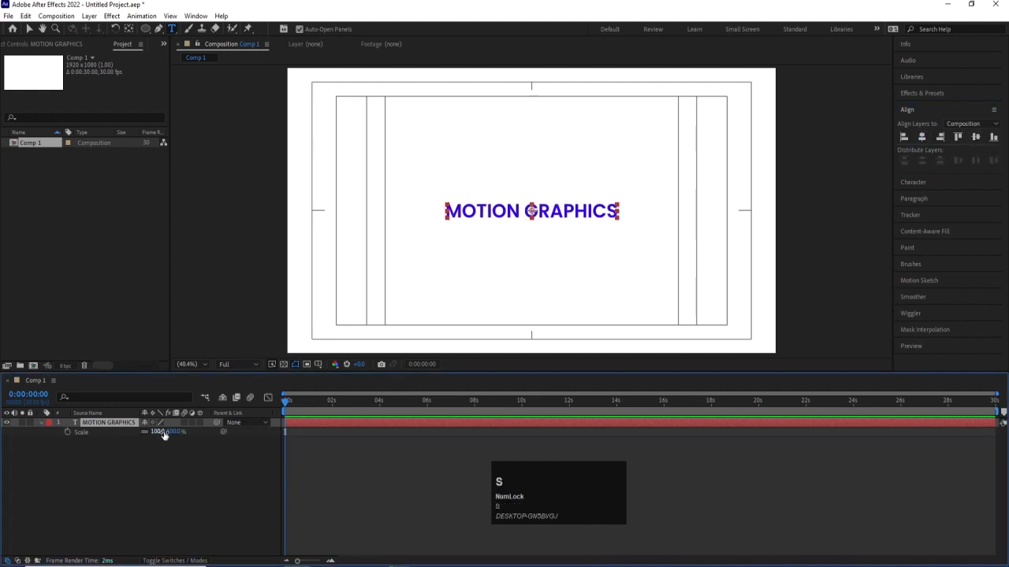
pyautogui.moveTo(163, 433); pyautogui.dragTo(189, 447)
pyautogui.click(172, 453)
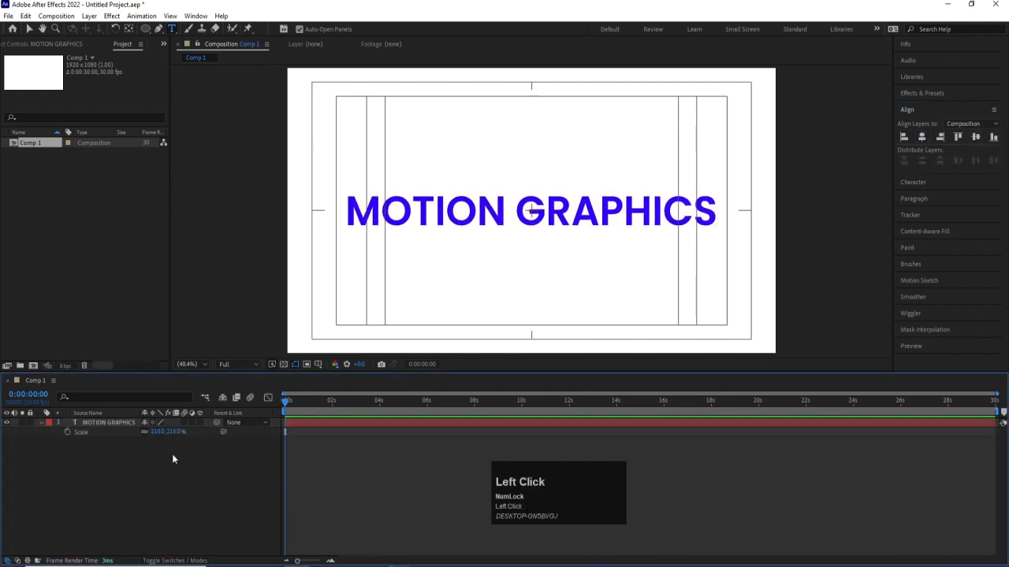
# - Examine the text layer's Transform properties and its Text properties, including Path Options and More Options
pyautogui.click(100, 422)
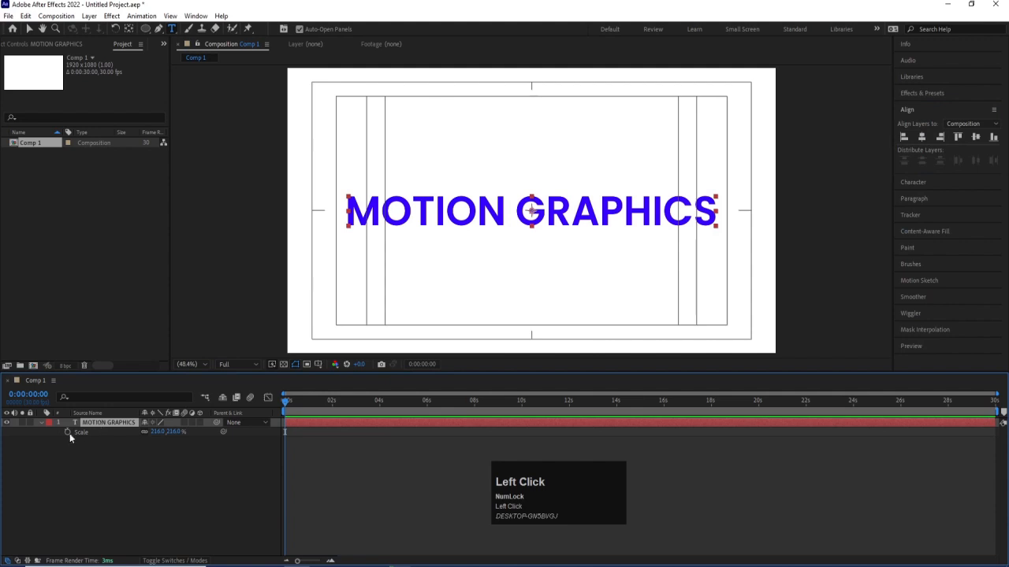
pyautogui.click(42, 423)
pyautogui.click(43, 422)
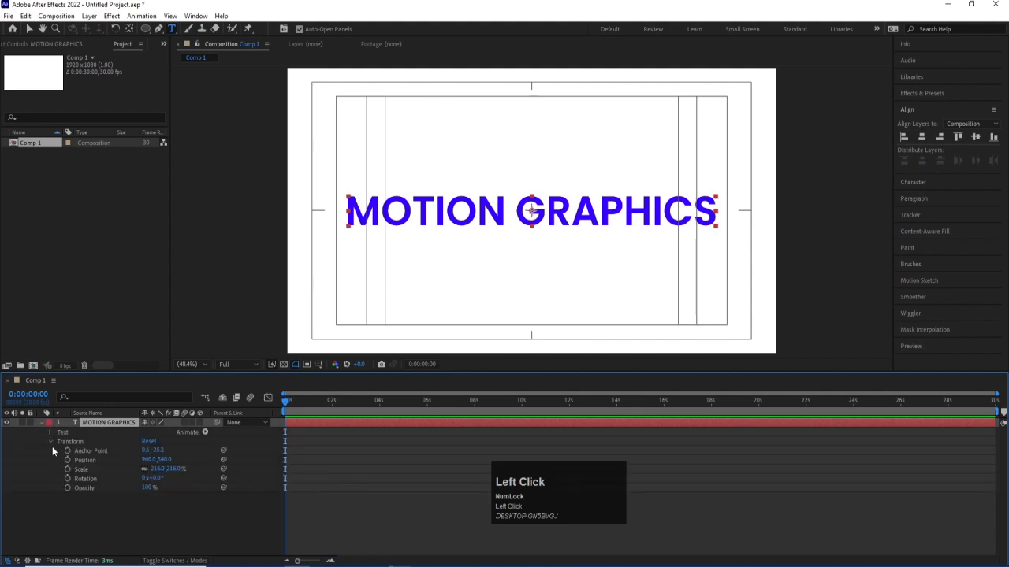
pyautogui.click(64, 441)
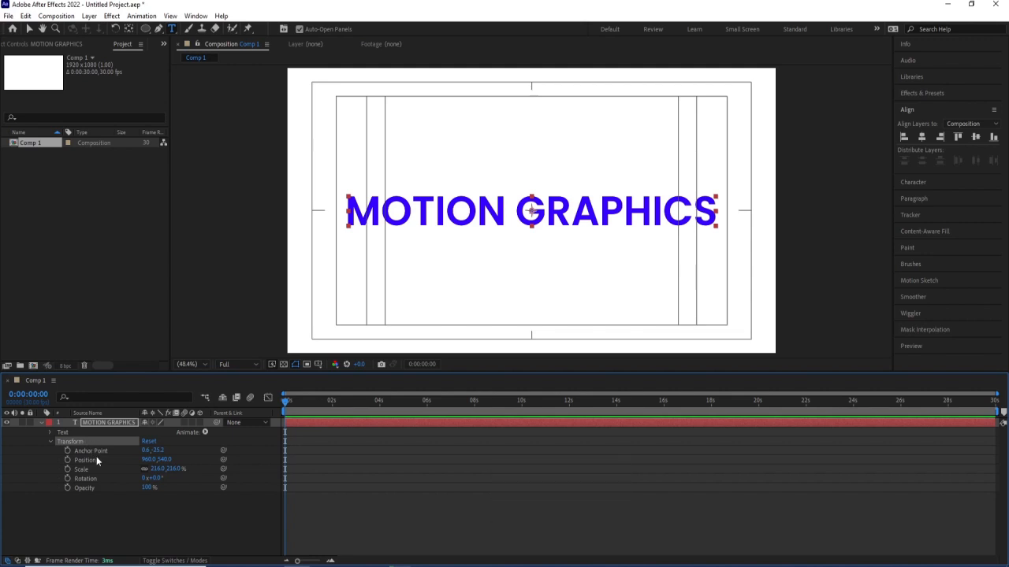
pyautogui.click(49, 443)
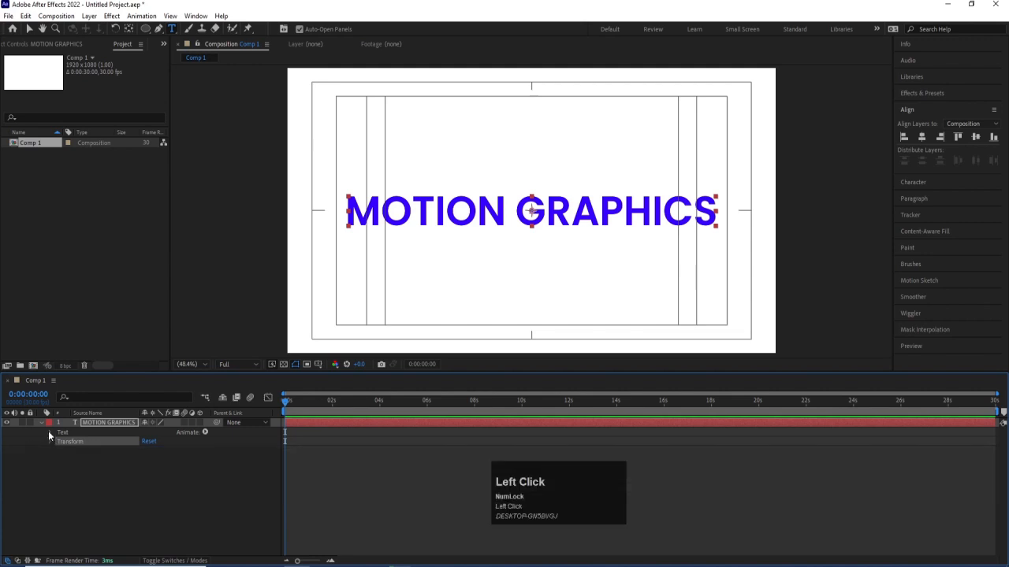
pyautogui.click(48, 431)
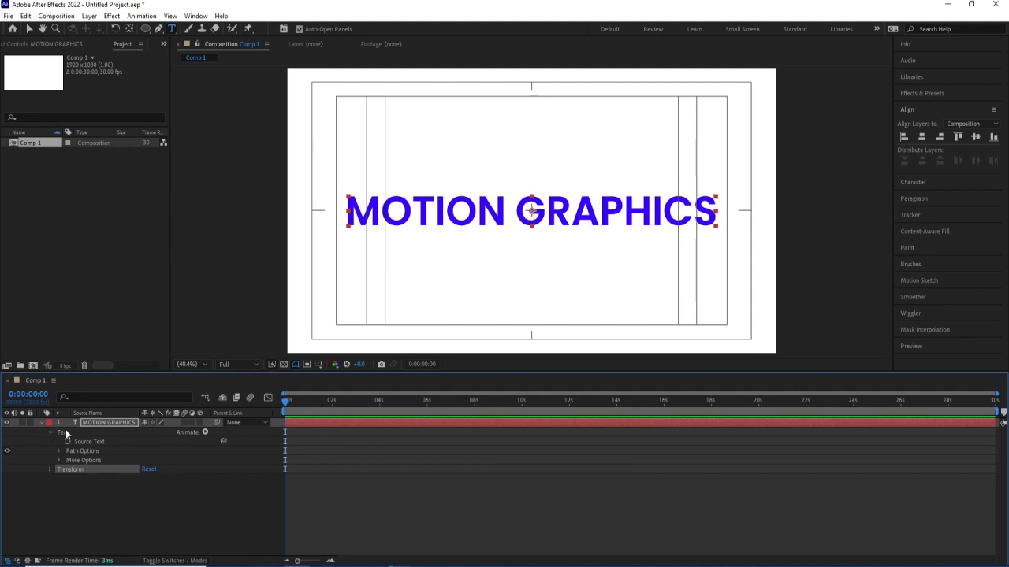
pyautogui.click(66, 432)
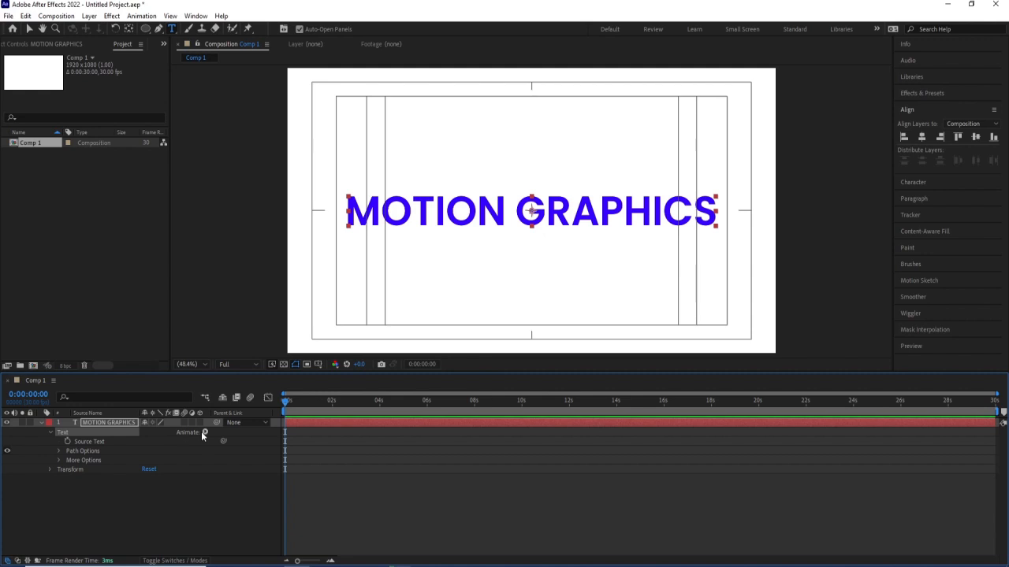
pyautogui.click(80, 452)
pyautogui.click(58, 451)
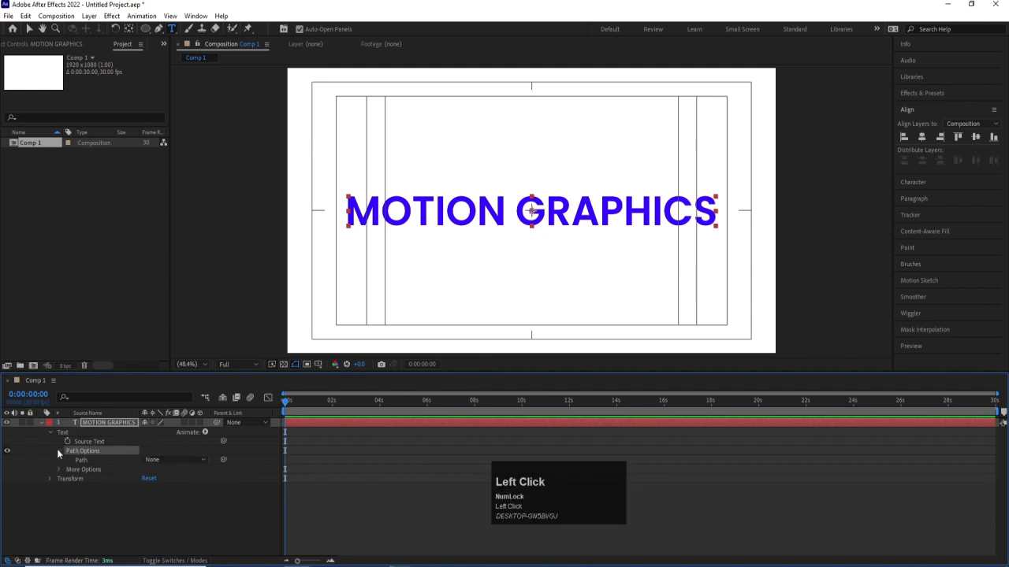
pyautogui.click(59, 452)
pyautogui.click(60, 461)
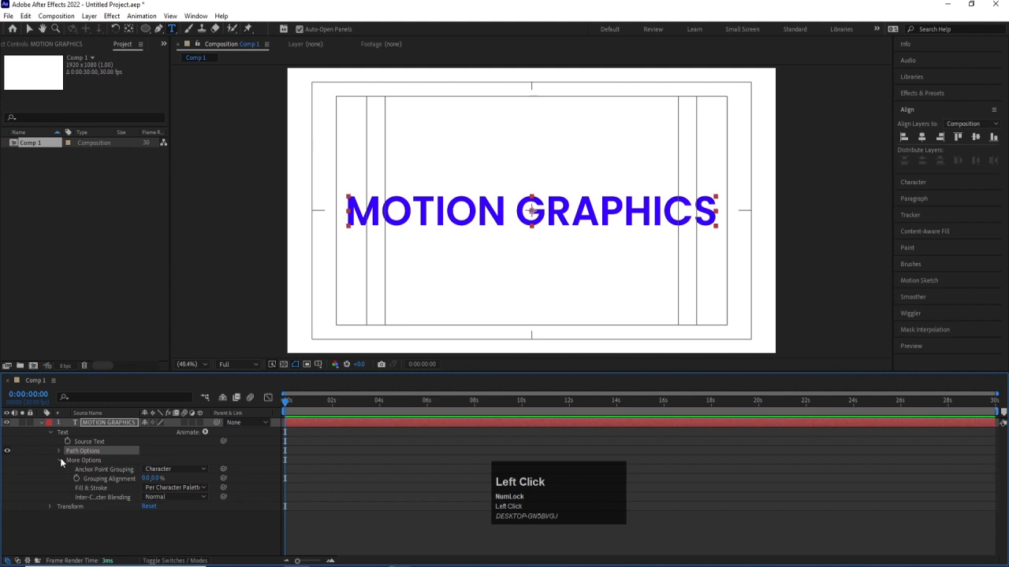
pyautogui.click(60, 460)
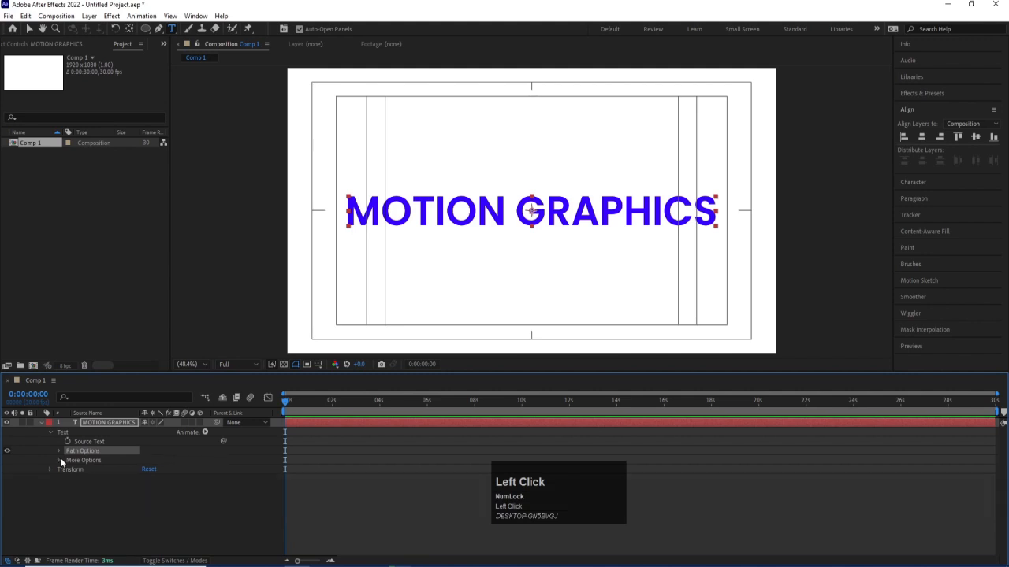
# - Change the MOTION GRAPHICS text's font style to Poppins Medium
pyautogui.click(93, 425)
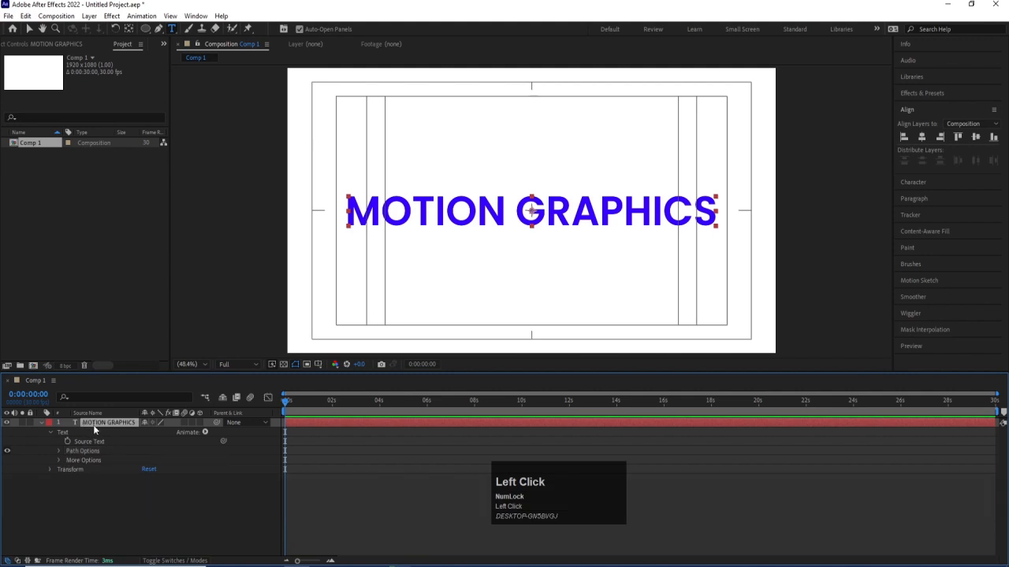
pyautogui.click(914, 182)
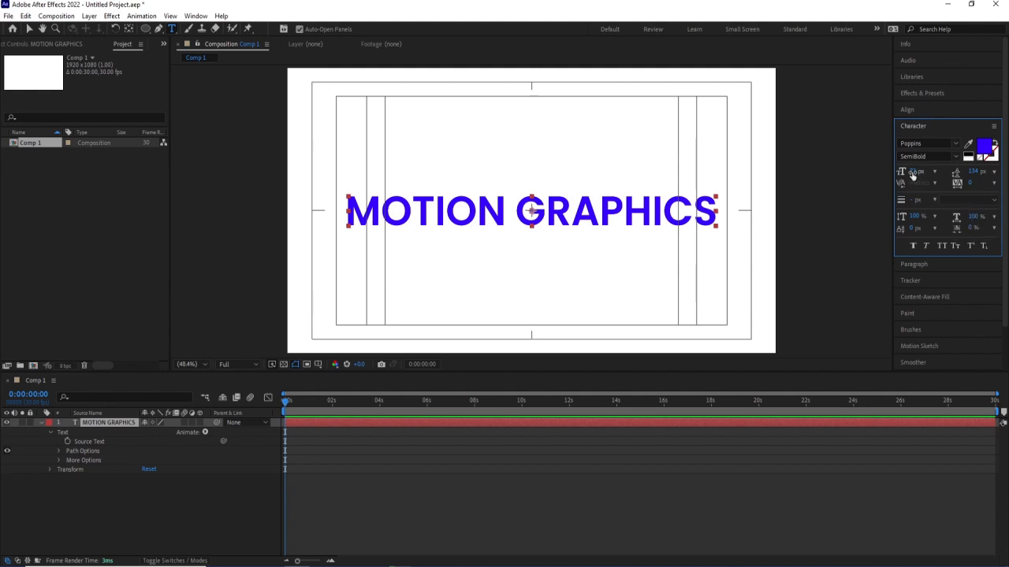
pyautogui.click(958, 143)
pyautogui.click(959, 144)
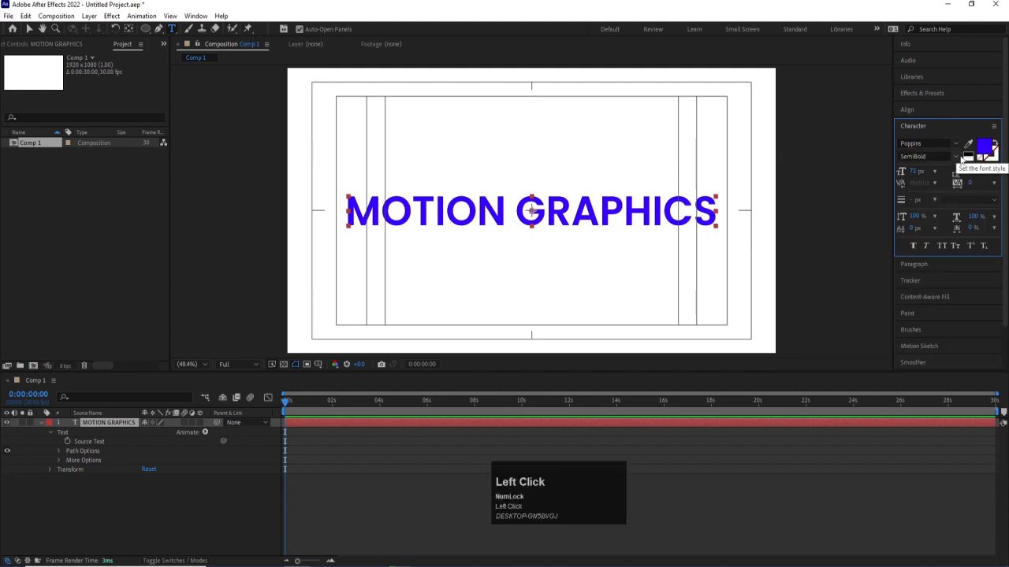
pyautogui.click(957, 157)
pyautogui.click(927, 170)
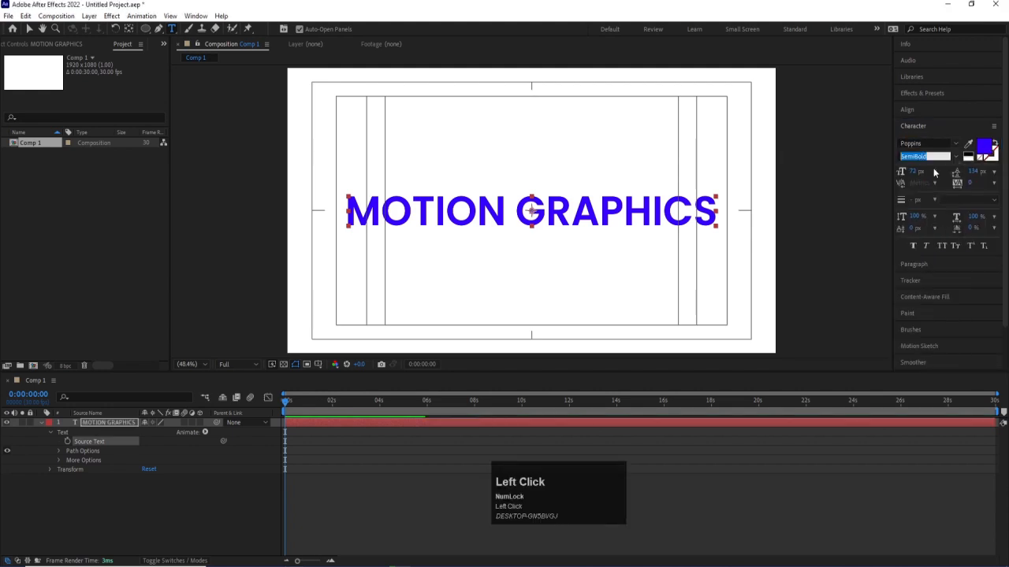
pyautogui.click(957, 156)
pyautogui.click(919, 264)
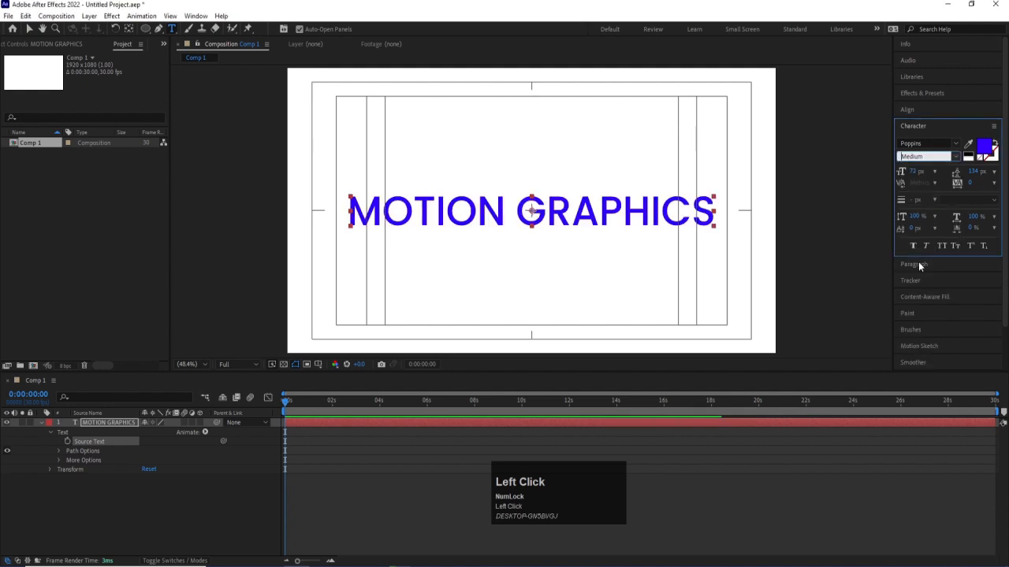
# - Try the MOTION GRAPHICS text with no fill and a red (FF0000) stroke
pyautogui.click(981, 161)
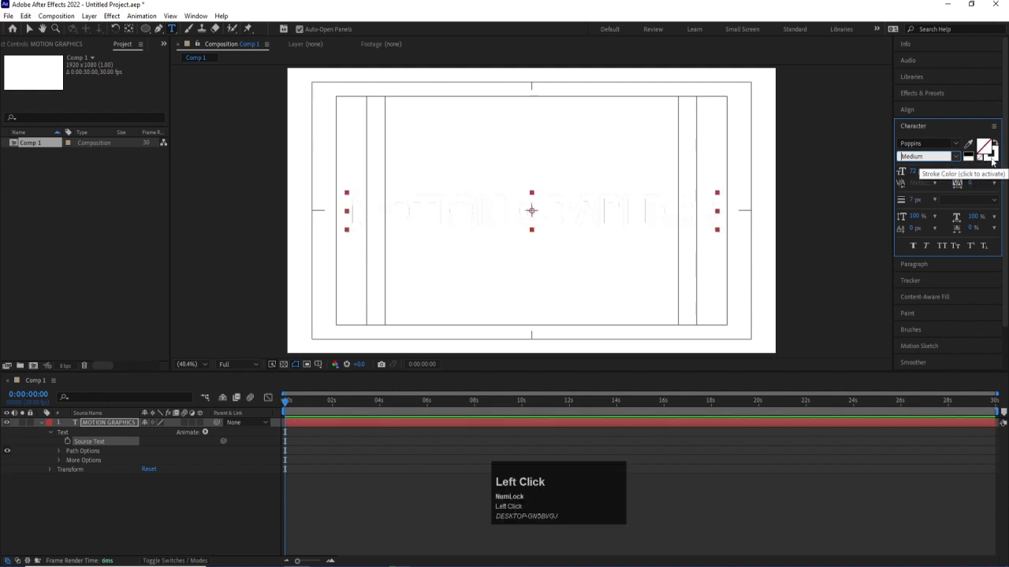
pyautogui.click(989, 154)
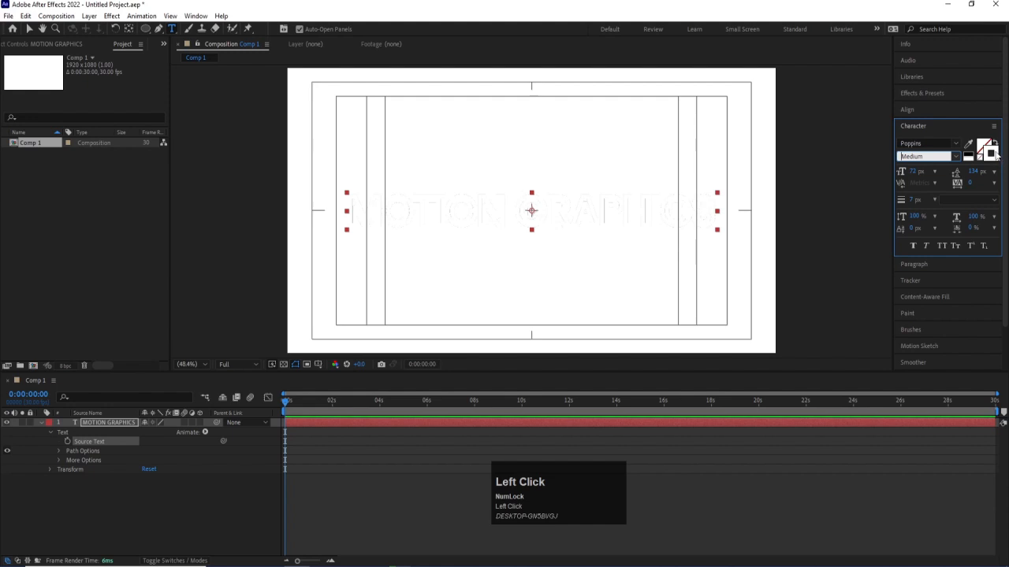
pyautogui.click(986, 151)
pyautogui.click(205, 168)
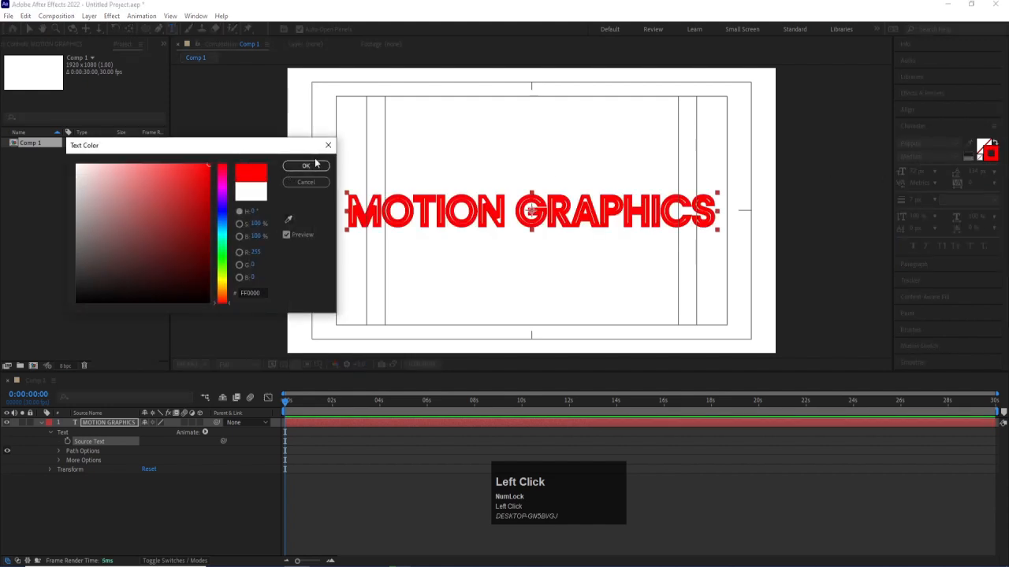
pyautogui.click(316, 166)
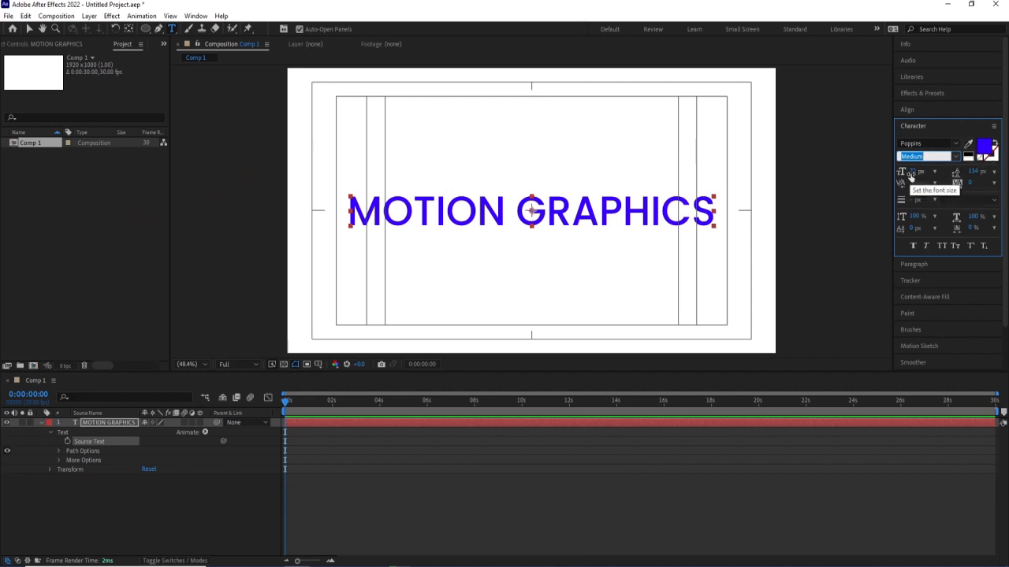
# - Set the text's font size to 65 px and insert a line break before "GRAPHICS"
pyautogui.moveTo(912, 175)
pyautogui.mouseDown()
pyautogui.moveTo(878, 175)
pyautogui.moveTo(906, 173)
pyautogui.moveTo(895, 171)
pyautogui.mouseUp()
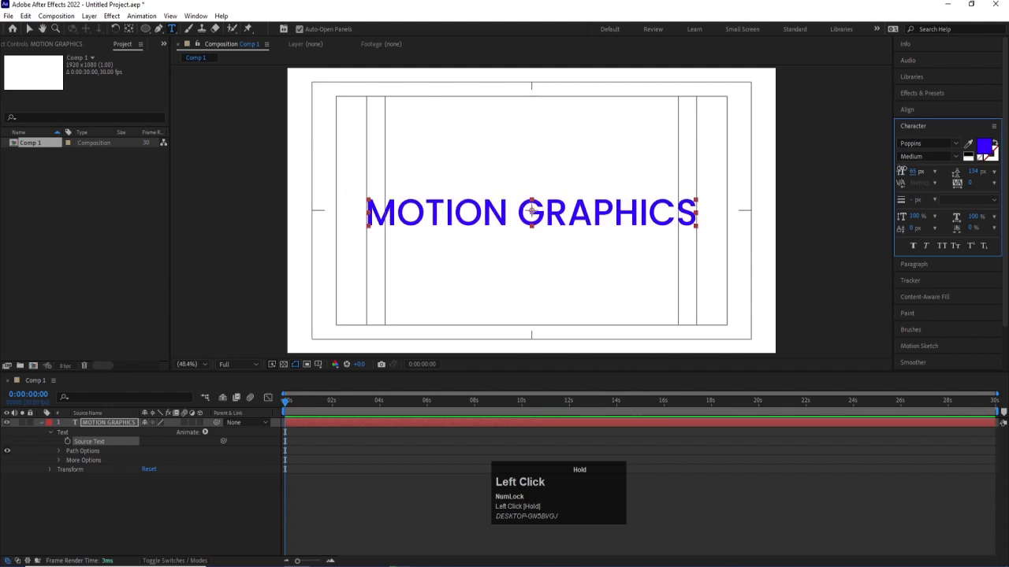
pyautogui.click(519, 206)
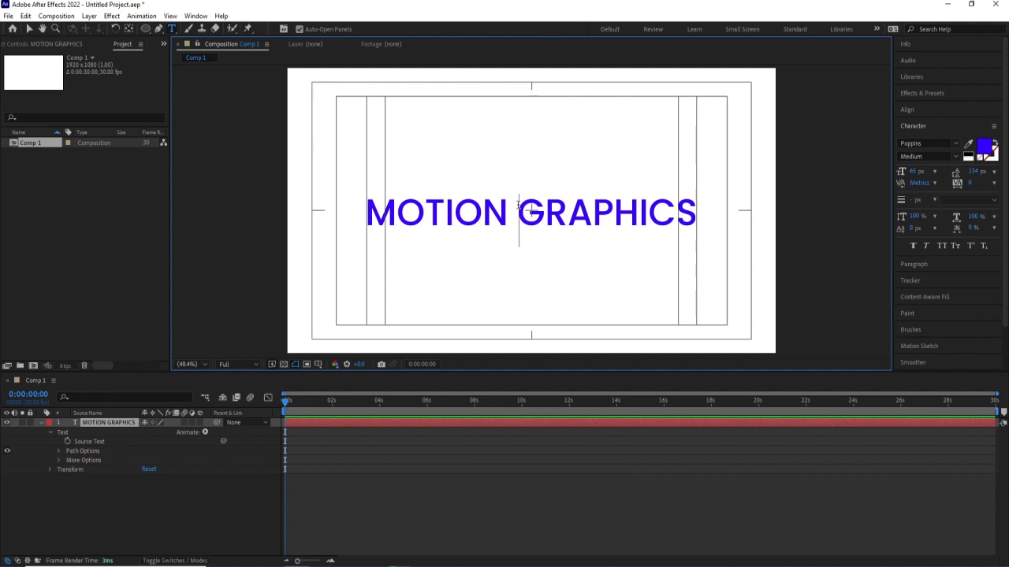
pyautogui.press('Return')
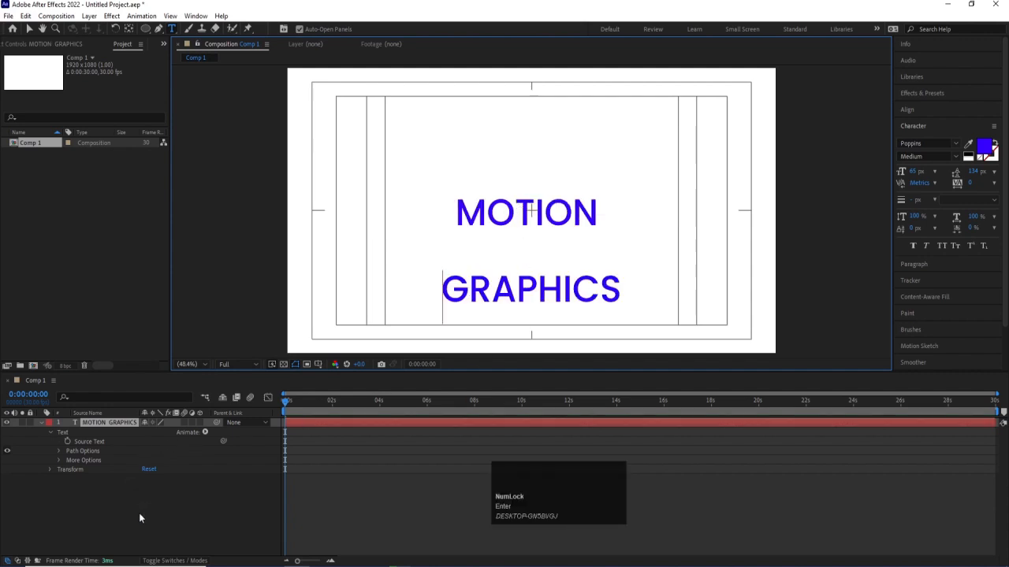
pyautogui.click(113, 423)
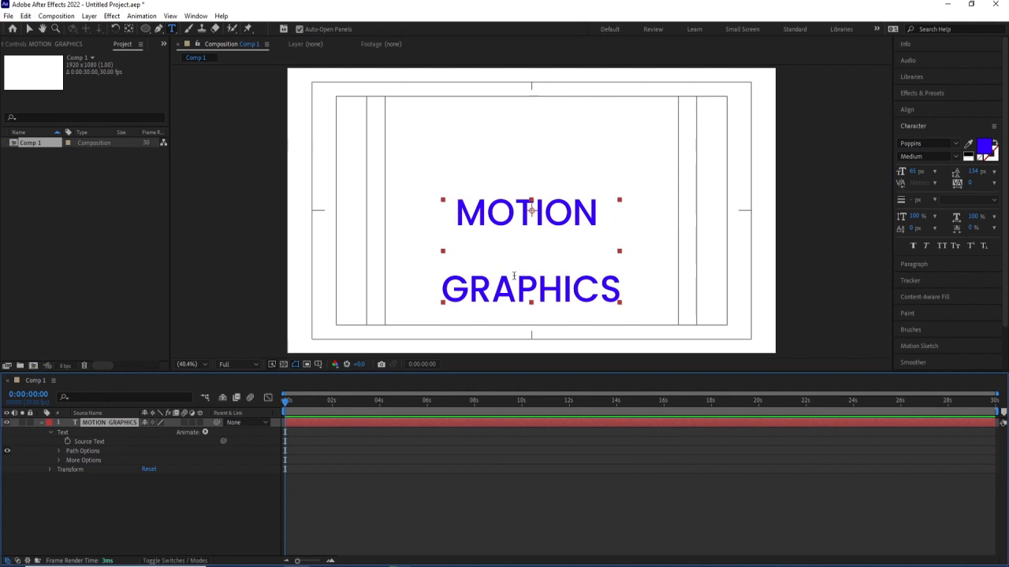
pyautogui.moveTo(601, 290); pyautogui.dragTo(450, 165)
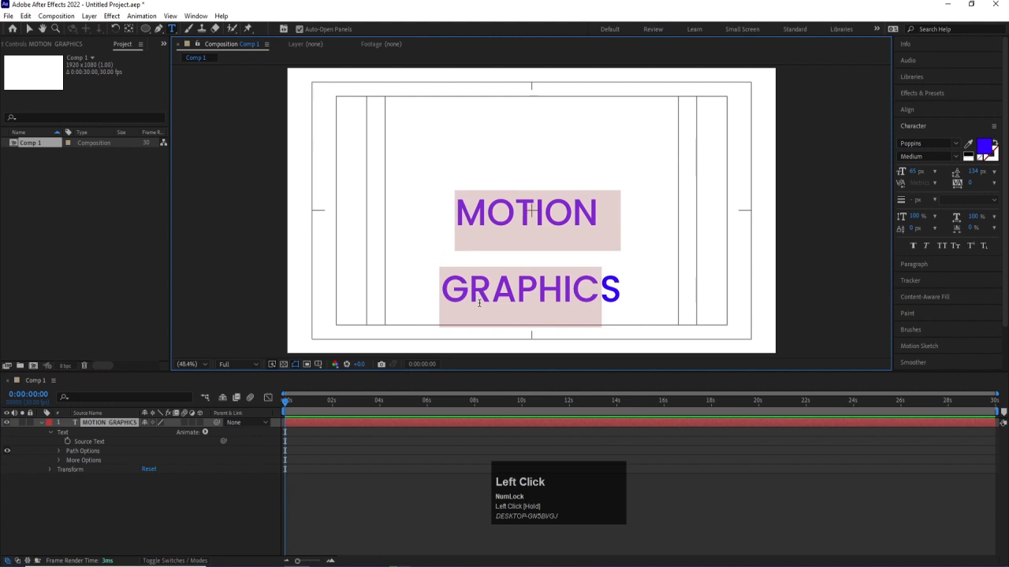
pyautogui.hotkey('ctrl', 'a')
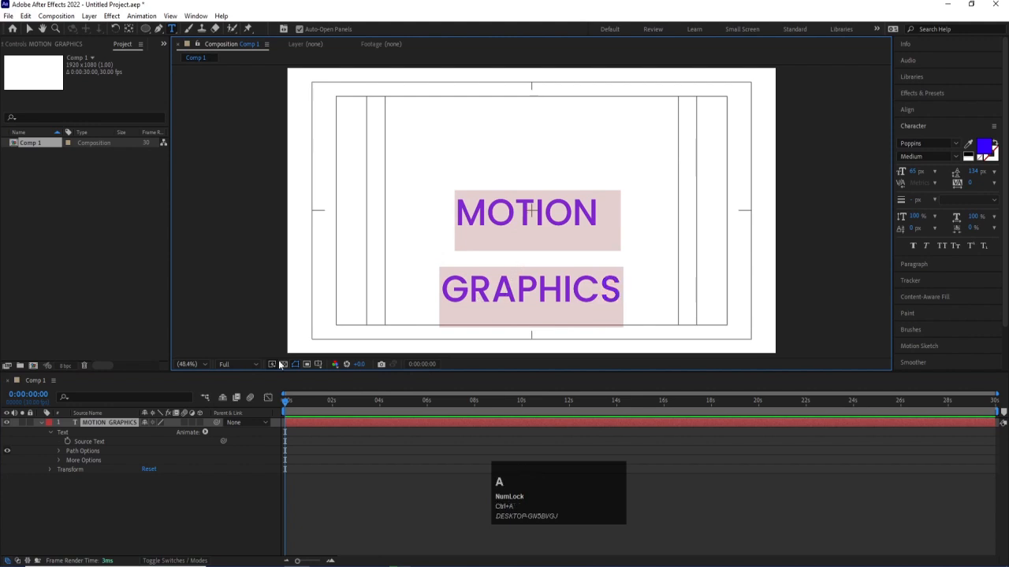
pyautogui.click(194, 495)
# - Insert a hyphen between the P and the H of "GRAPHICS" in the text's second line
pyautogui.click(496, 283)
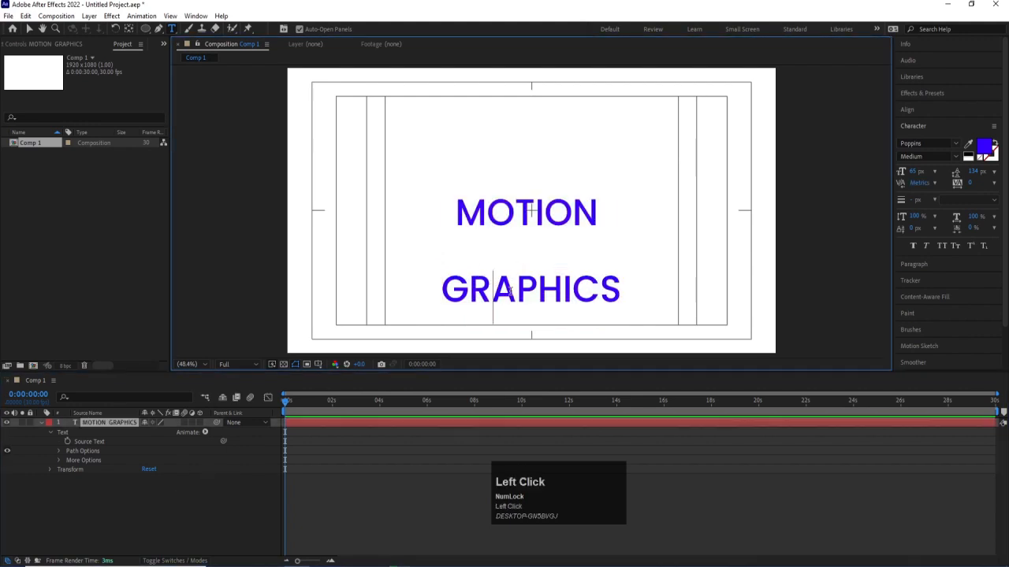
pyautogui.press('Num_Lock')
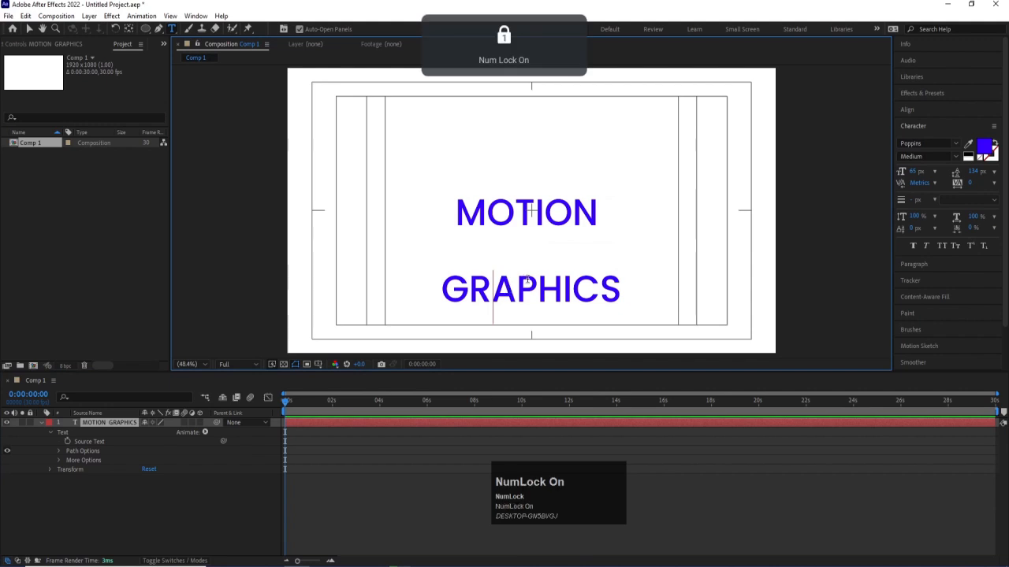
pyautogui.click(523, 285)
pyautogui.click(540, 279)
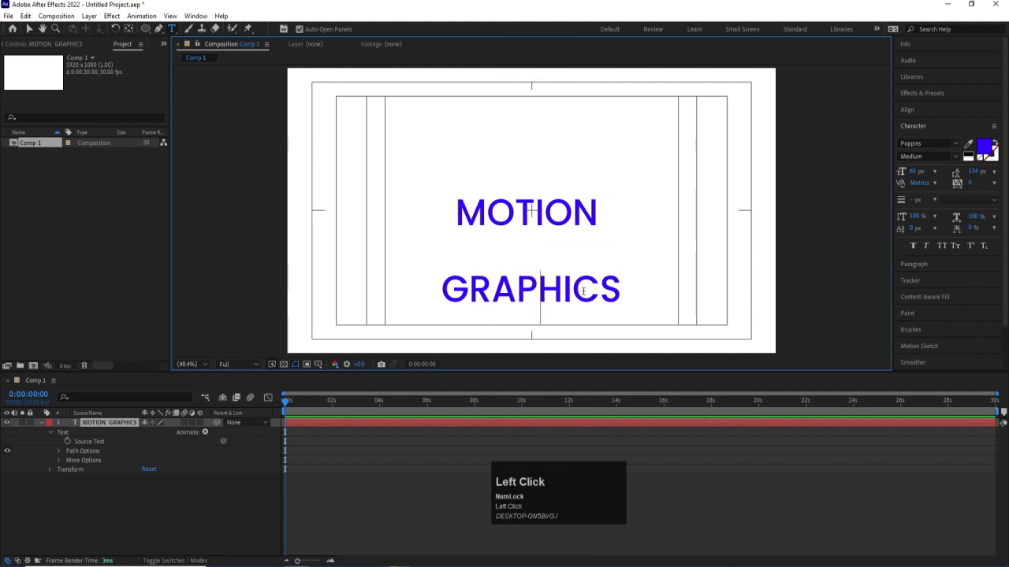
pyautogui.write('-')
pyautogui.hotkey('ctrl', 'a')
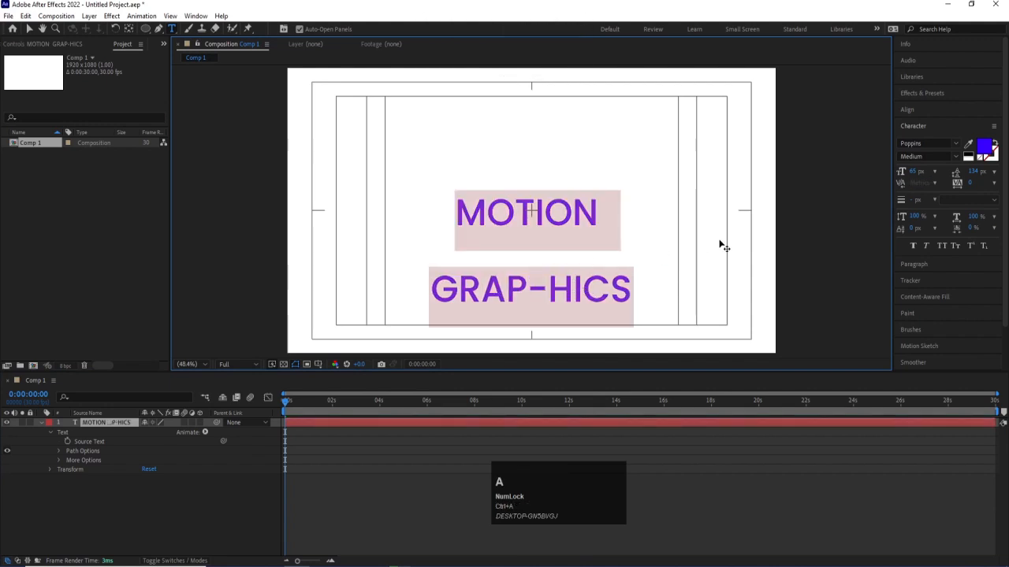
# - Delete the hyphen from "GRAP-HICS" so the word reads "GRAPHICS"
pyautogui.click(543, 286)
pyautogui.press('BackSpace')
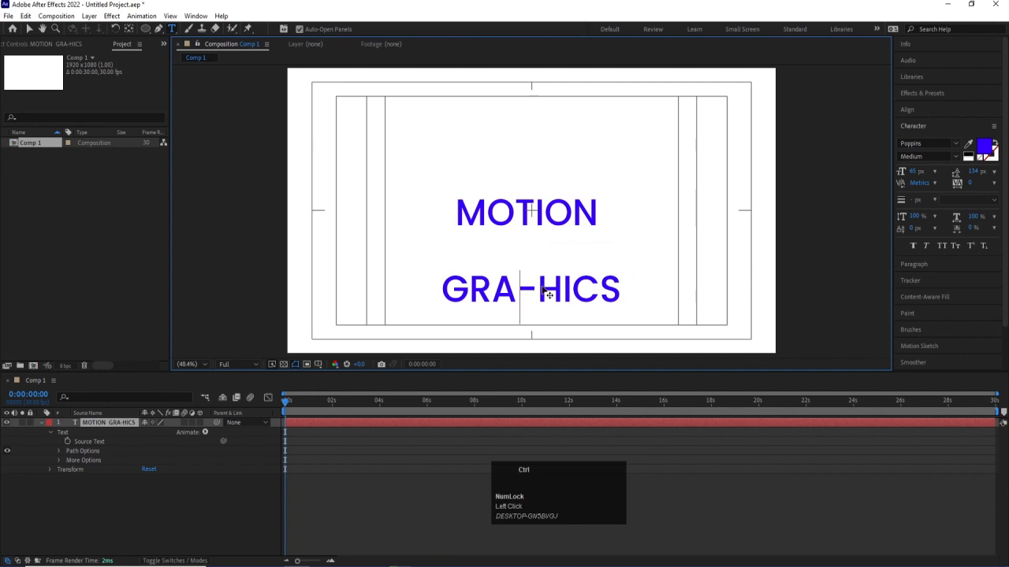
pyautogui.hotkey('ctrl', 'z')
pyautogui.press('BackSpace')
pyautogui.hotkey('ctrl', 'z')
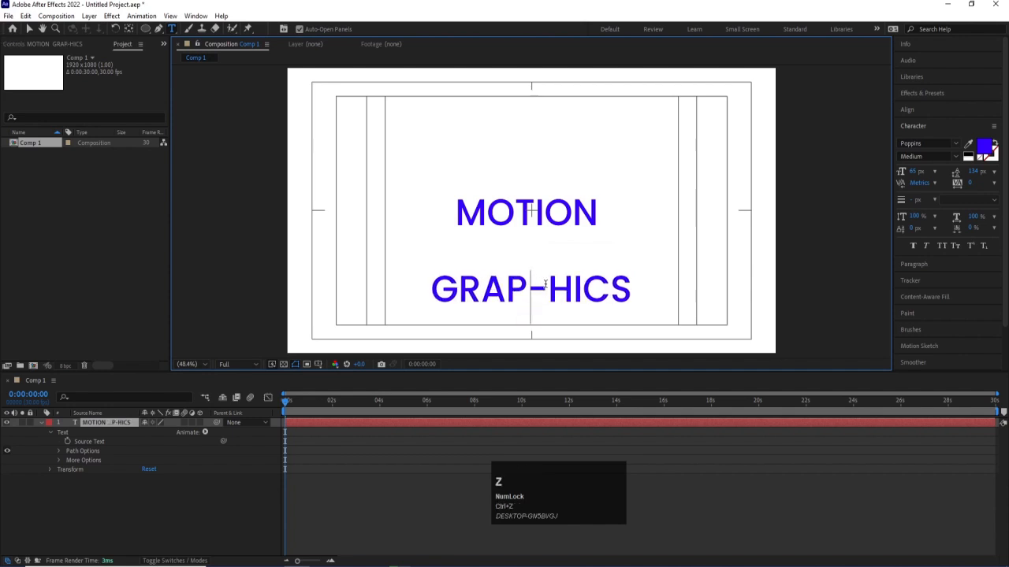
pyautogui.press('Delete')
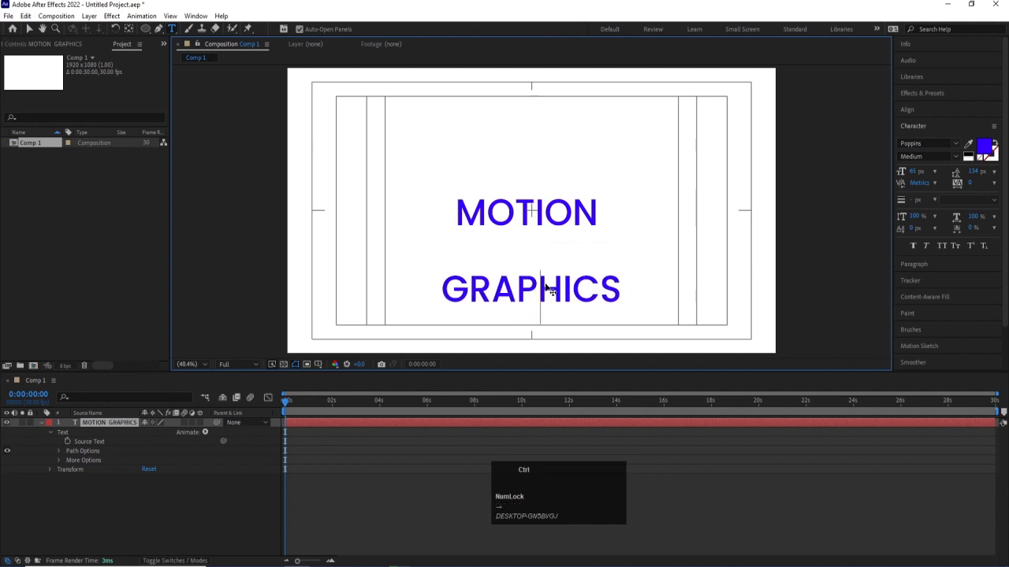
# - Set the leading of the whole two-line text to 55 px and its tracking to -62
pyautogui.hotkey('ctrl', 'a')
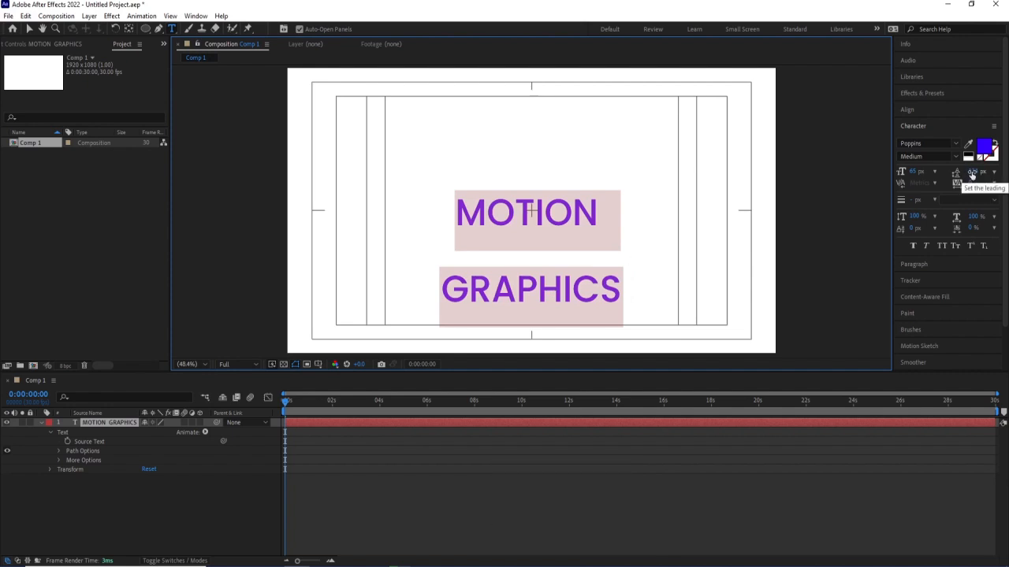
pyautogui.moveTo(972, 175); pyautogui.dragTo(919, 161)
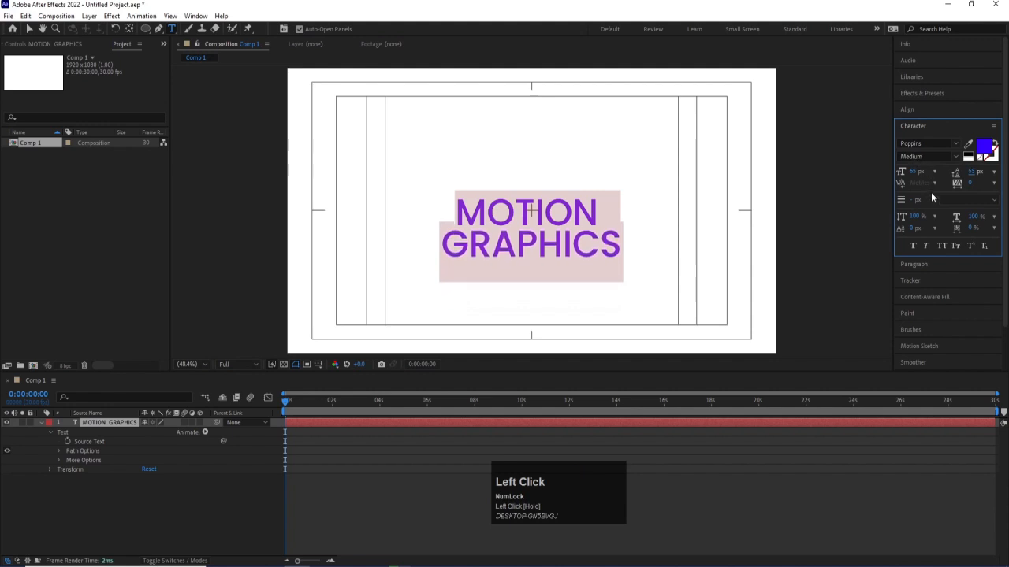
pyautogui.click(936, 183)
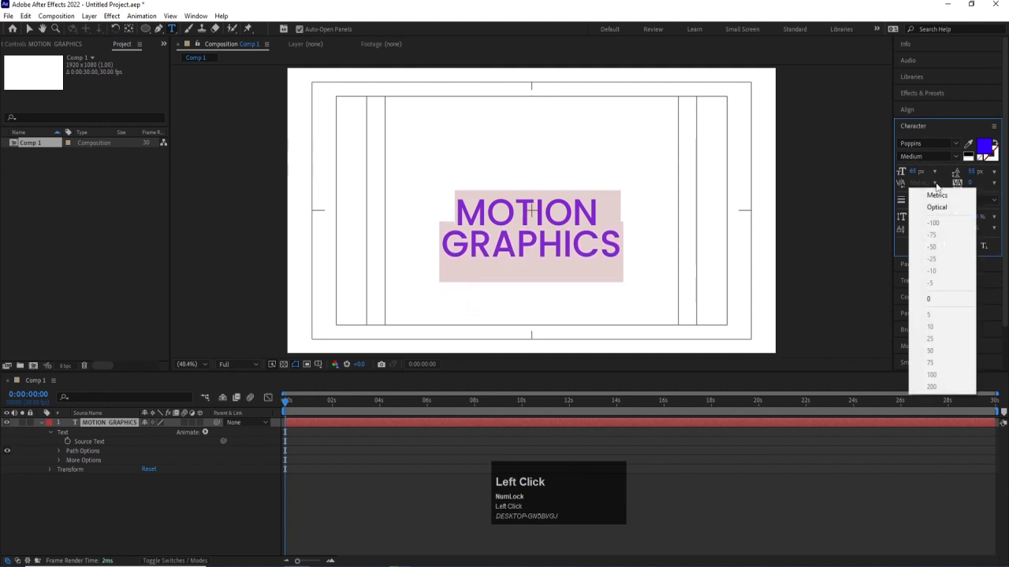
pyautogui.click(918, 190)
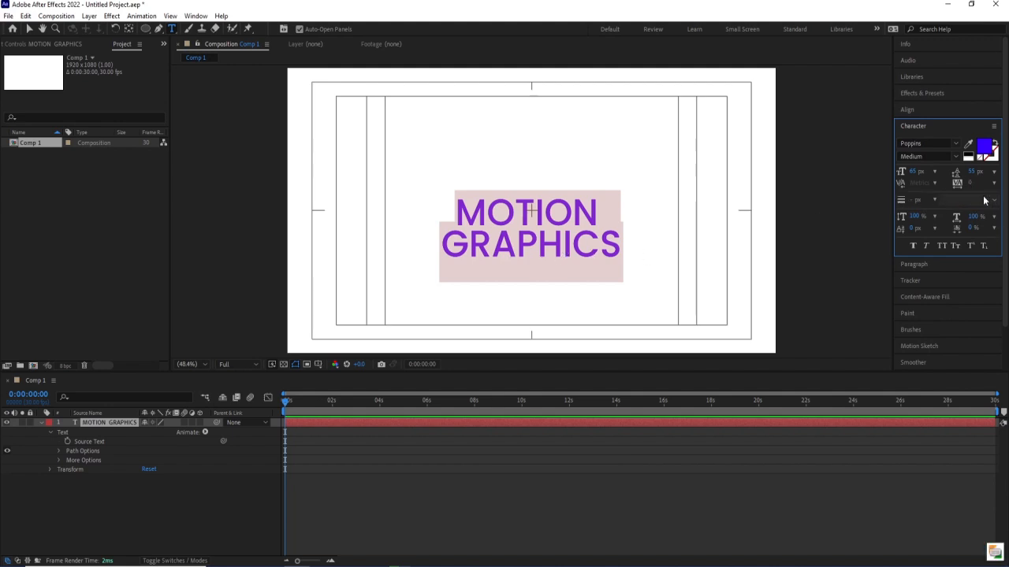
pyautogui.moveTo(971, 183); pyautogui.dragTo(910, 192)
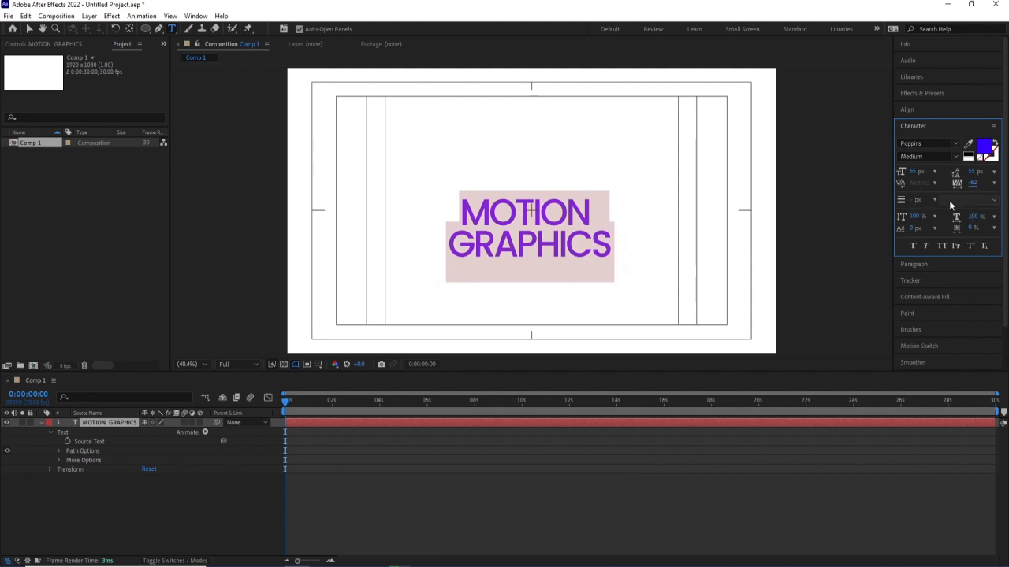
# - Try a black stroke with its width reduced to 0 px on the text, and remove the stroke
pyautogui.click(990, 163)
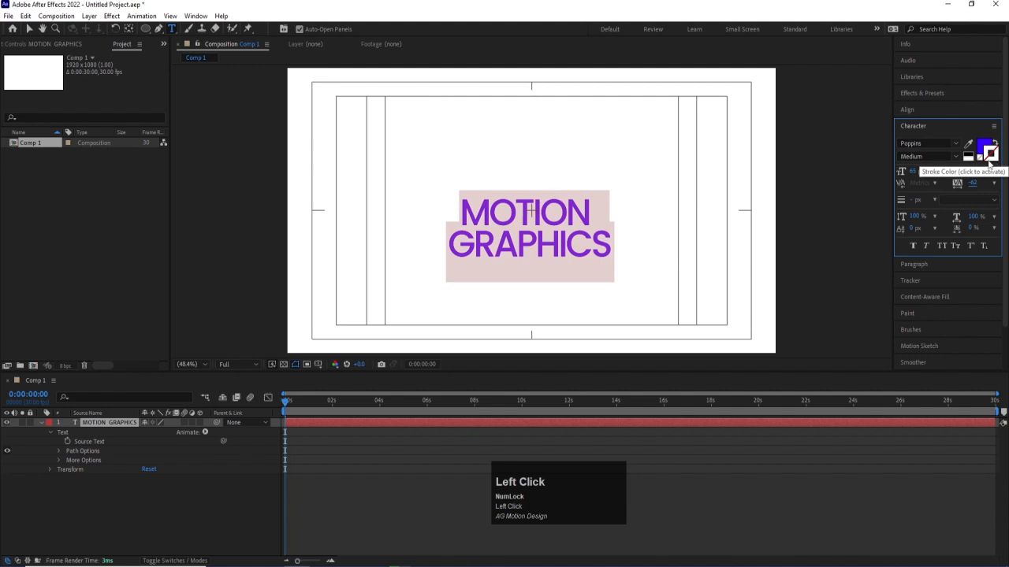
pyautogui.click(977, 149)
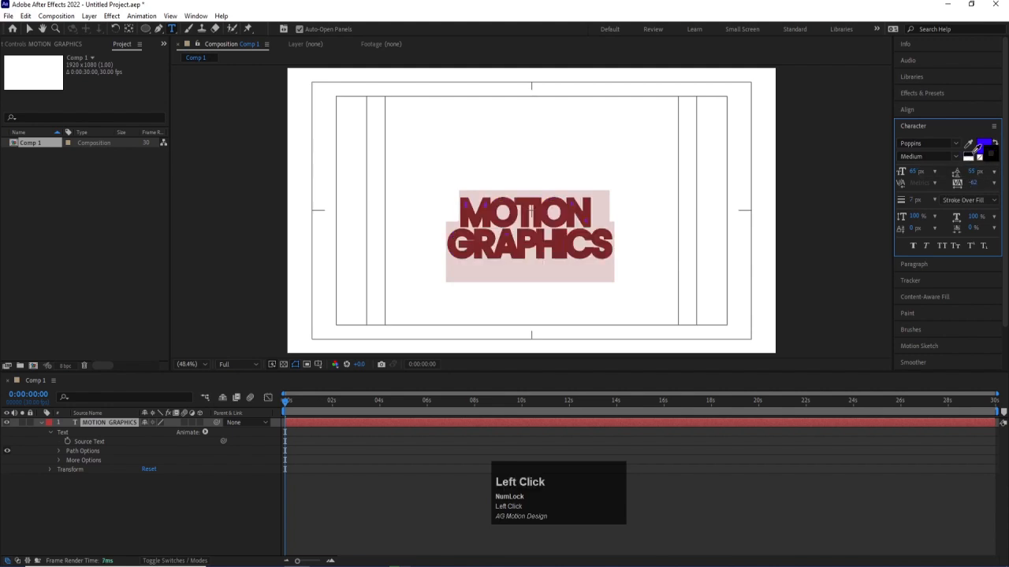
pyautogui.moveTo(915, 202); pyautogui.dragTo(908, 203)
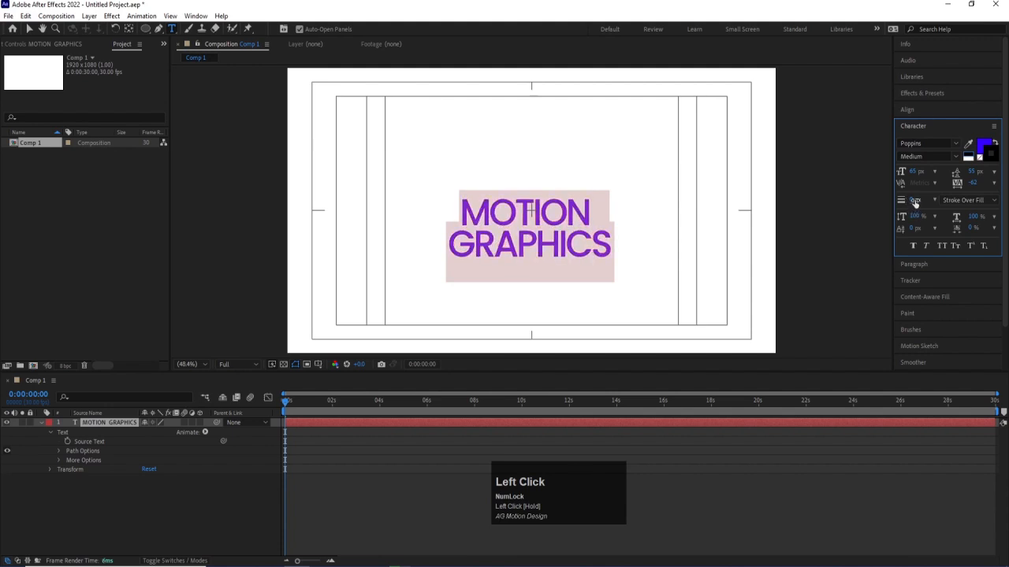
pyautogui.click(978, 158)
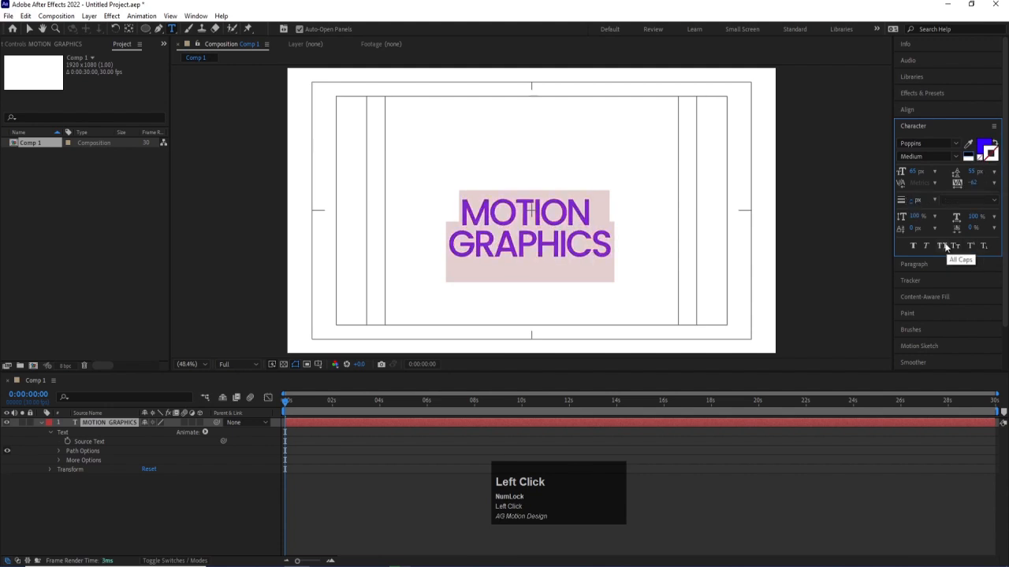
# - Try a larger vertical scale on the text and restore it to 100%
pyautogui.moveTo(918, 216)
pyautogui.mouseDown()
pyautogui.moveTo(940, 217)
pyautogui.moveTo(927, 217)
pyautogui.mouseUp()
pyautogui.click(915, 217)
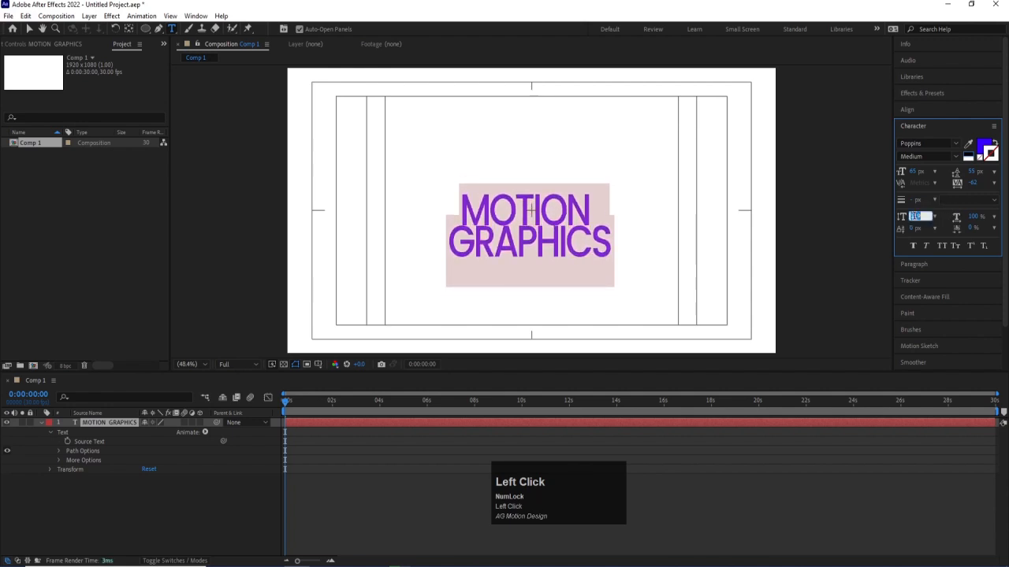
pyautogui.write('100')
pyautogui.press('Return')
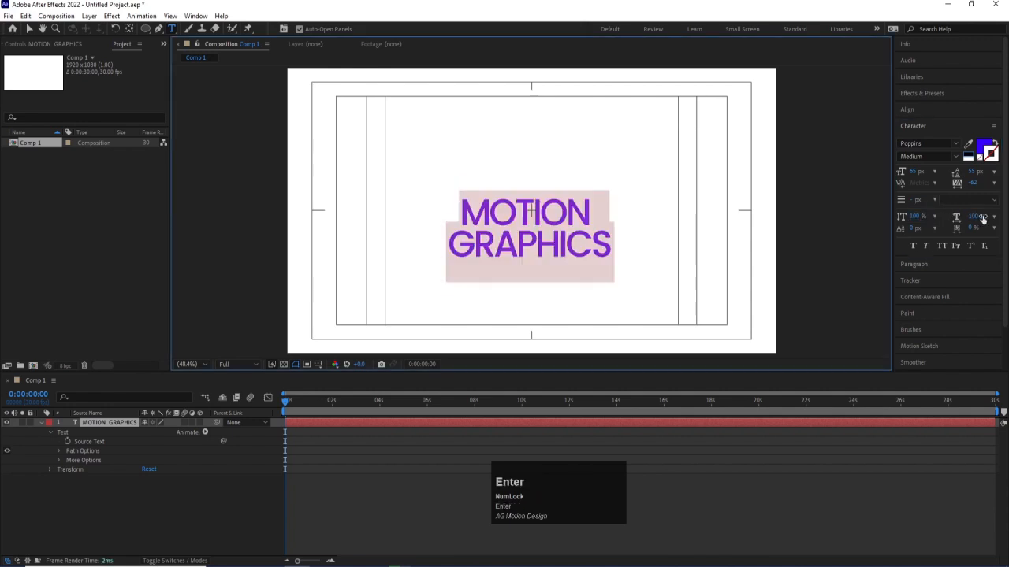
# - Try a horizontal scale of 0% on the text and restore it to 100%
pyautogui.moveTo(980, 217)
pyautogui.mouseDown()
pyautogui.moveTo(998, 213)
pyautogui.moveTo(961, 216)
pyautogui.moveTo(970, 218)
pyautogui.mouseUp()
pyautogui.click(973, 218)
pyautogui.write('0')
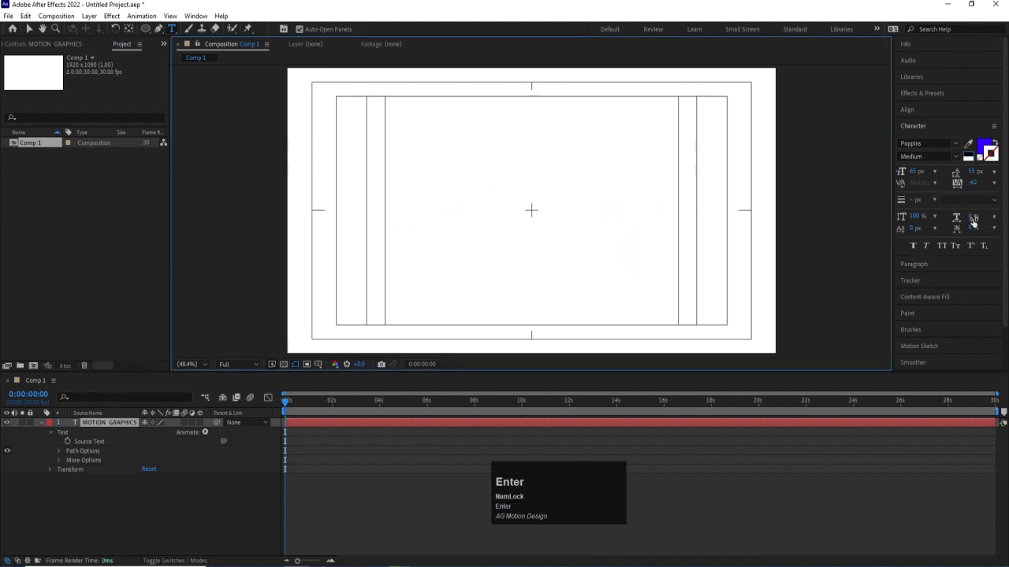
pyautogui.click(973, 218)
pyautogui.write('100')
pyautogui.press('Return')
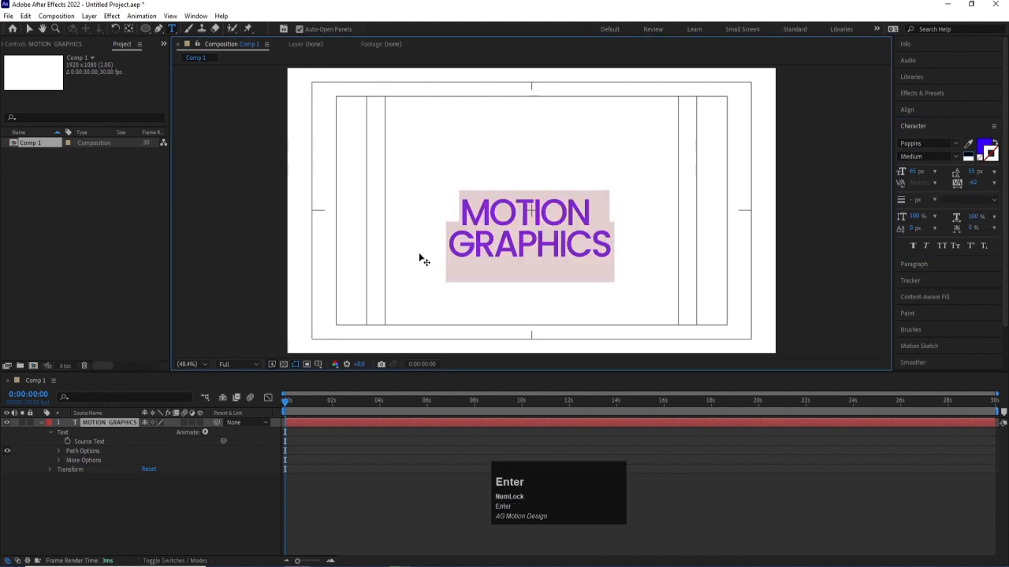
# - Center the text layer's anchor point in its content and align the layer horizontally and vertically to the composition's center
pyautogui.click(101, 515)
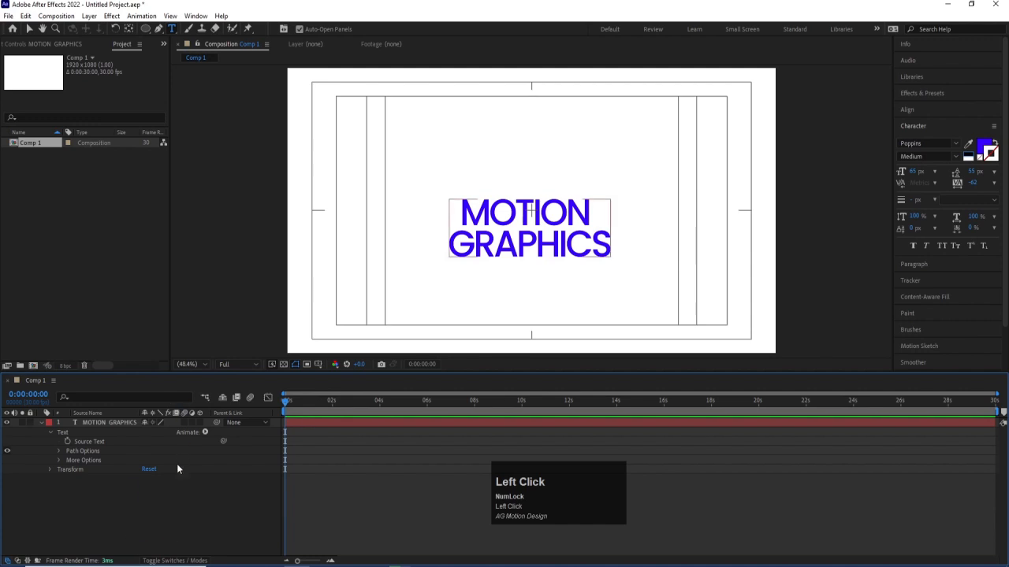
pyautogui.click(120, 422)
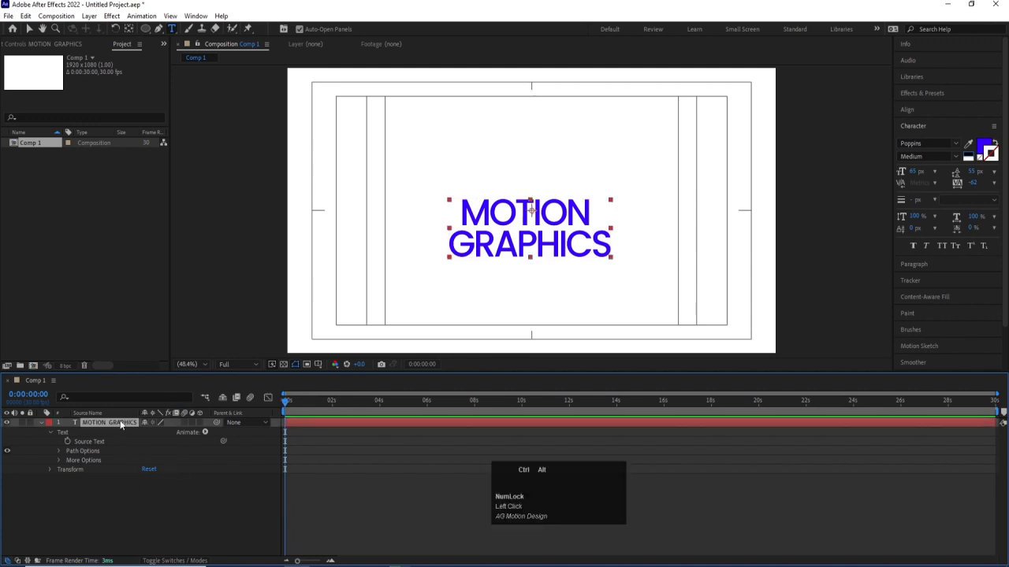
pyautogui.hotkey('ctrl', 'alt', 'Home')
pyautogui.click(914, 110)
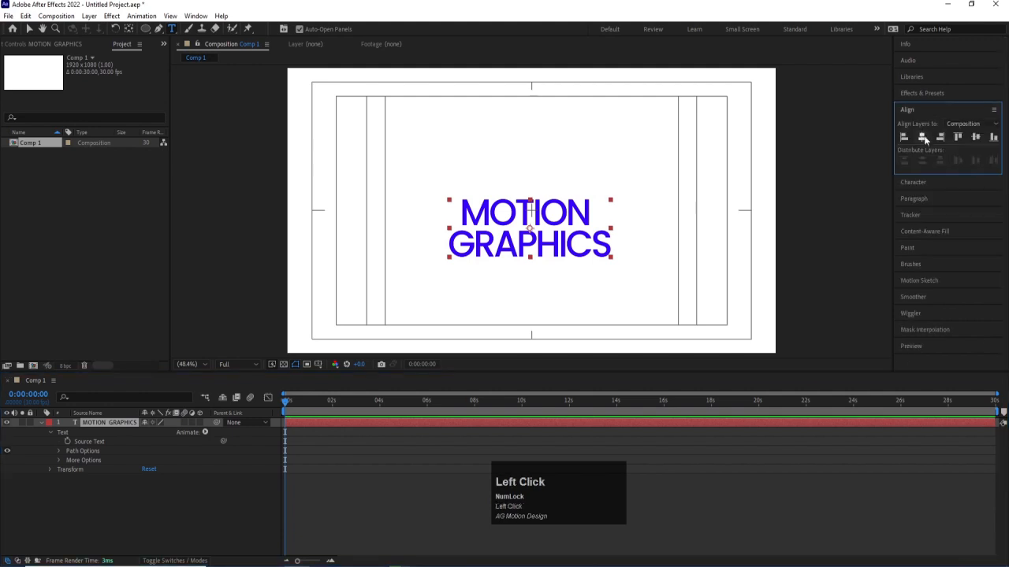
pyautogui.click(921, 137)
pyautogui.click(975, 138)
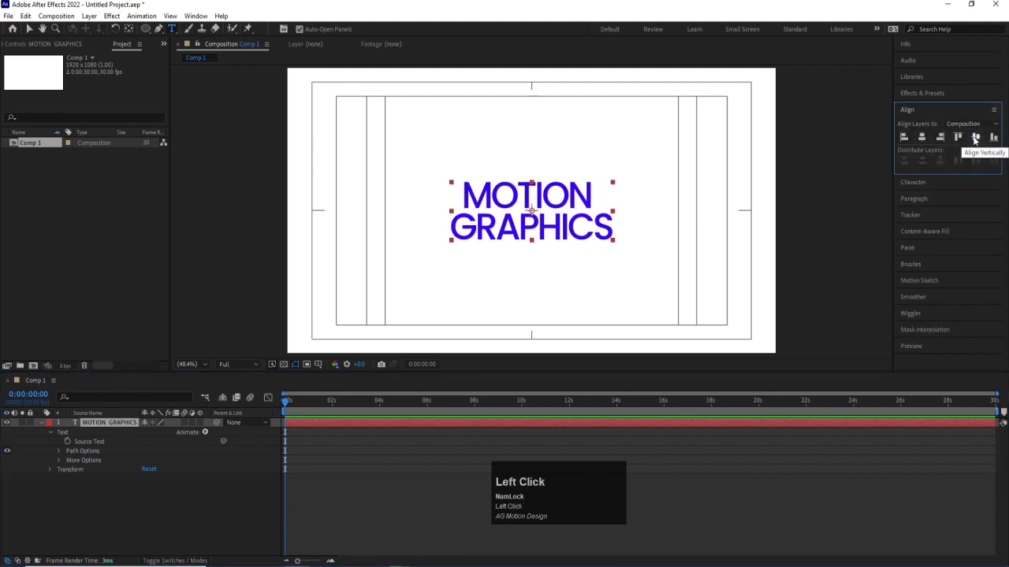
# - Try Faux Bold and Faux Italic on the text layer, switching each one off again
pyautogui.click(914, 182)
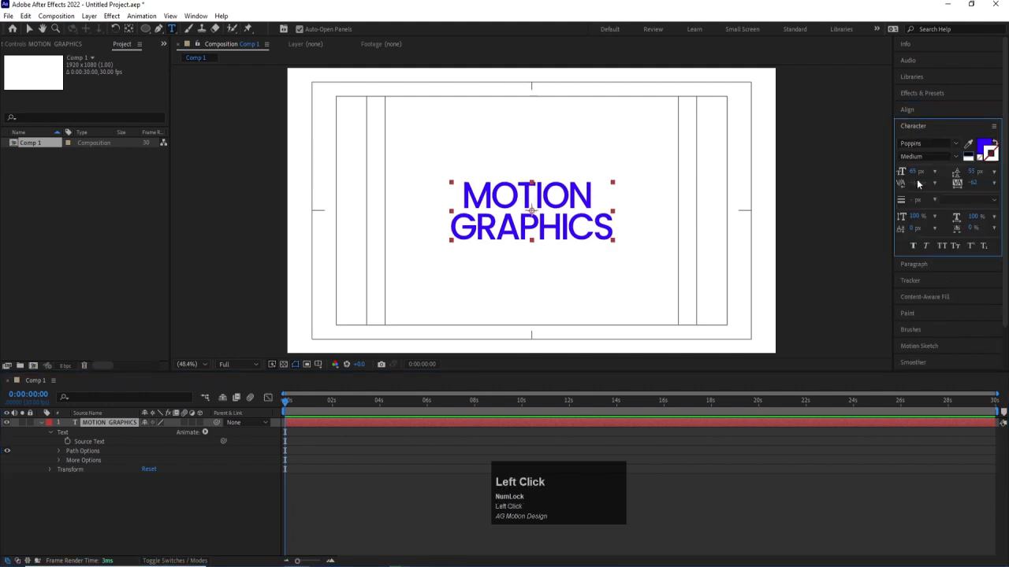
pyautogui.click(913, 248)
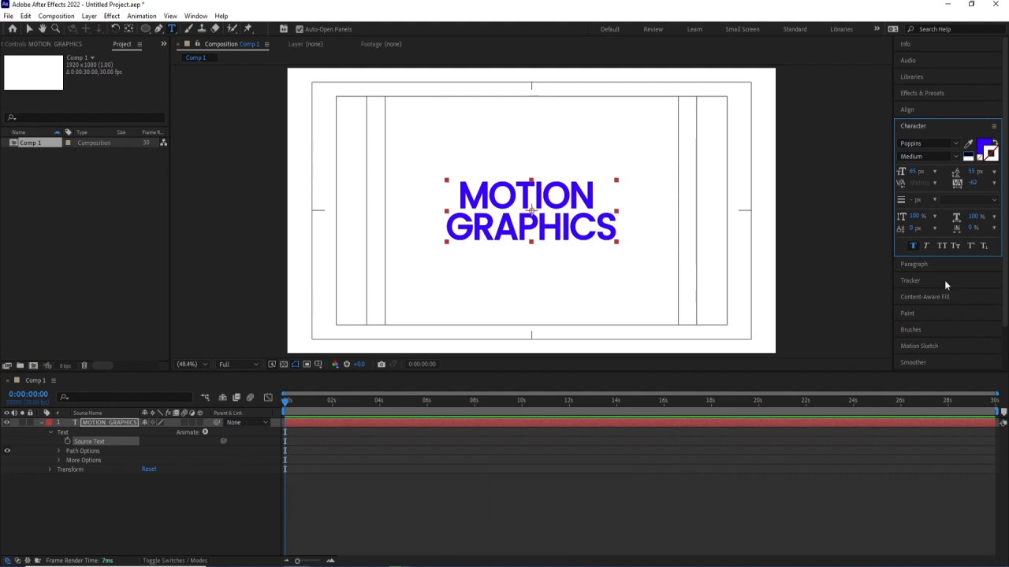
pyautogui.click(915, 248)
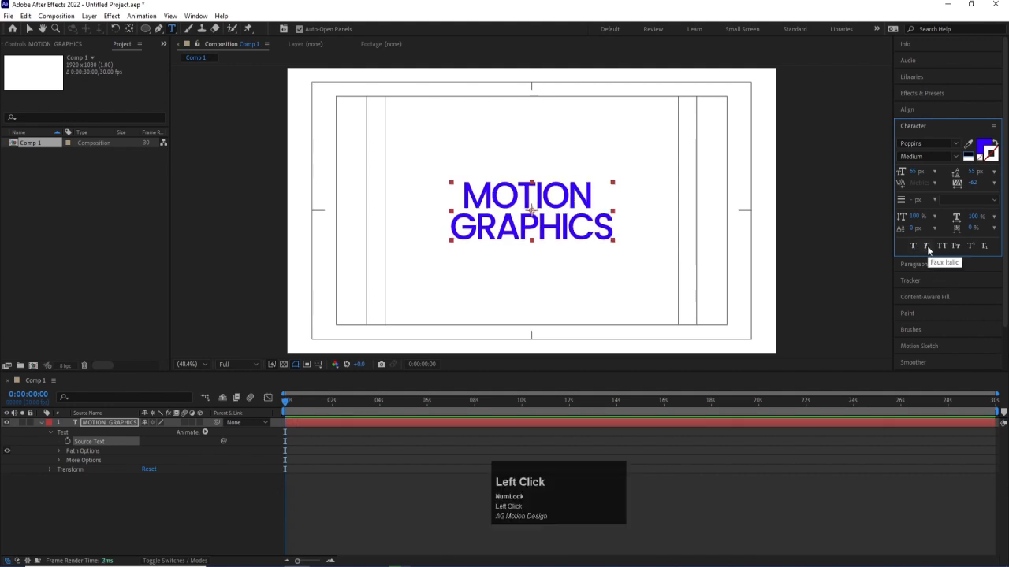
pyautogui.click(926, 246)
pyautogui.click(926, 246)
# - Replace the text with "Motion" and "Graphics" on two lines and apply All Caps to it
pyautogui.click(939, 247)
pyautogui.click(491, 193)
pyautogui.hotkey('ctrl', 'a')
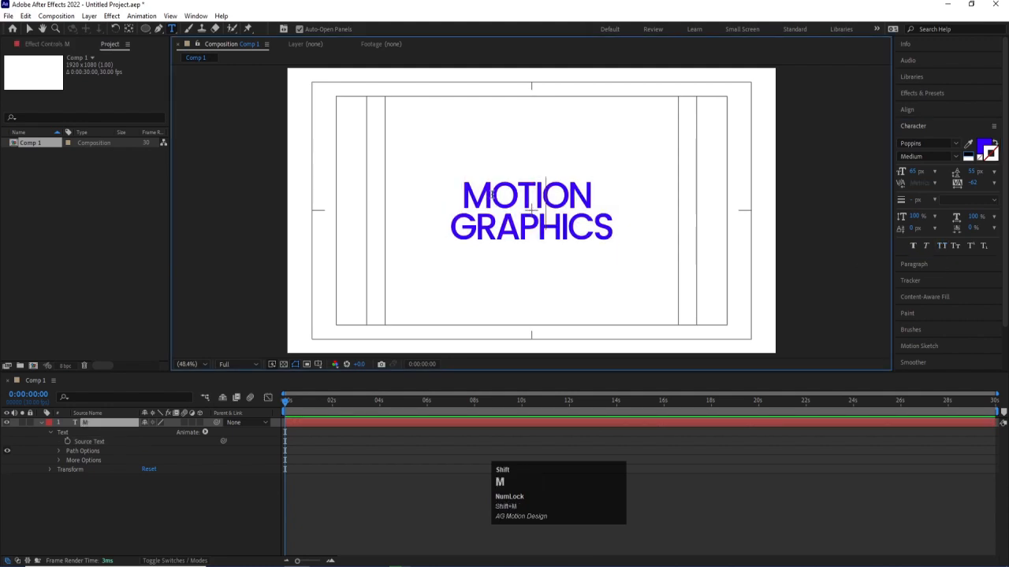
pyautogui.write('Motion')
pyautogui.press('Return')
pyautogui.write('G')
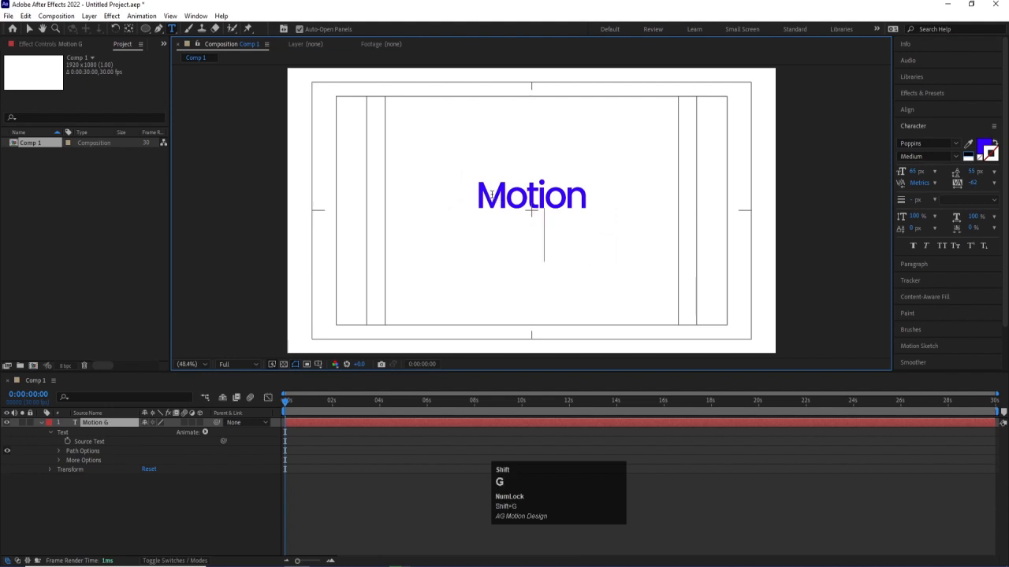
pyautogui.write('raphics')
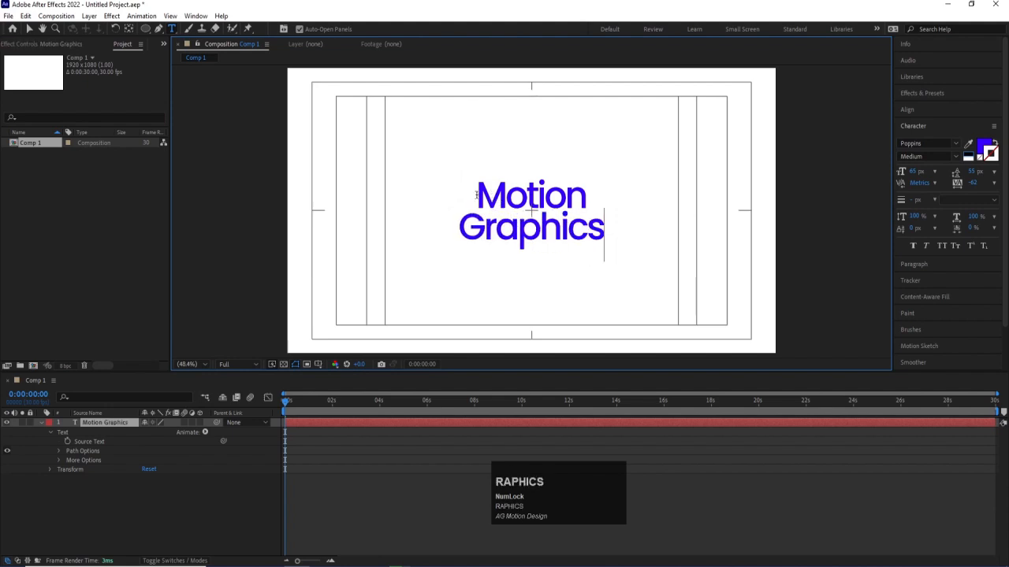
pyautogui.hotkey('ctrl', 'a')
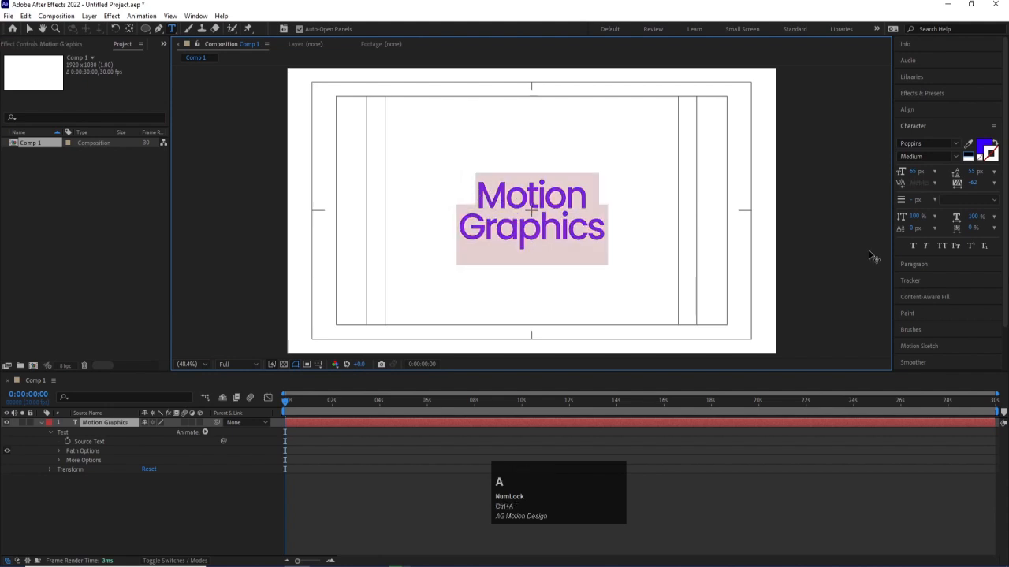
pyautogui.click(941, 247)
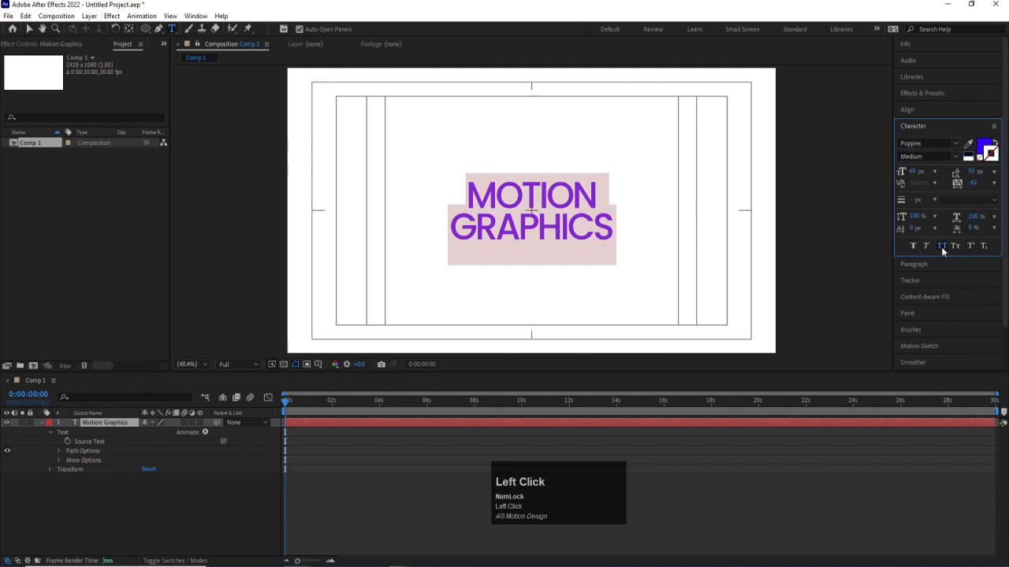
# - Turn off All Caps, and try Small Caps and Superscript on the whole text, switching both off again
pyautogui.click(944, 246)
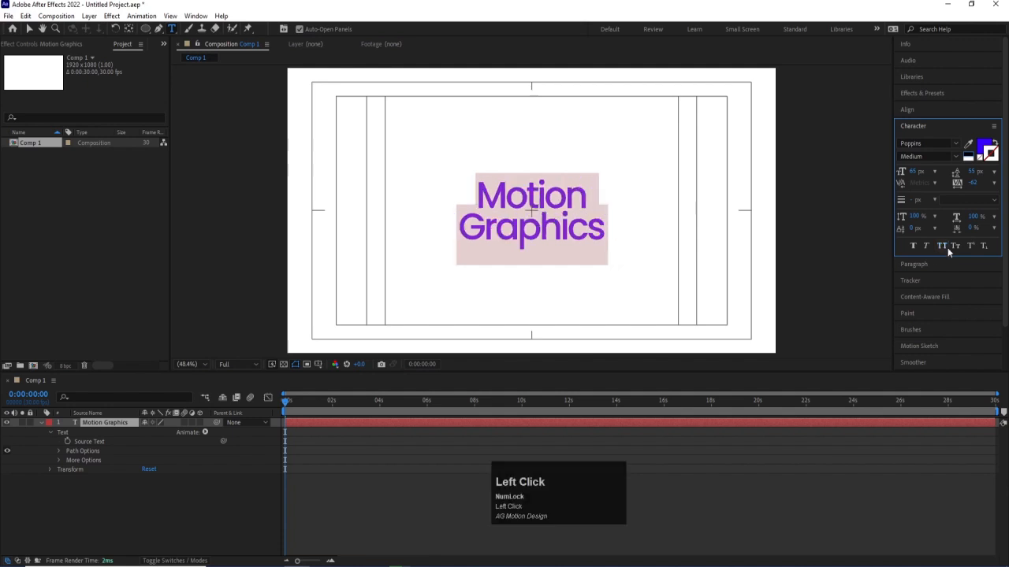
pyautogui.click(955, 246)
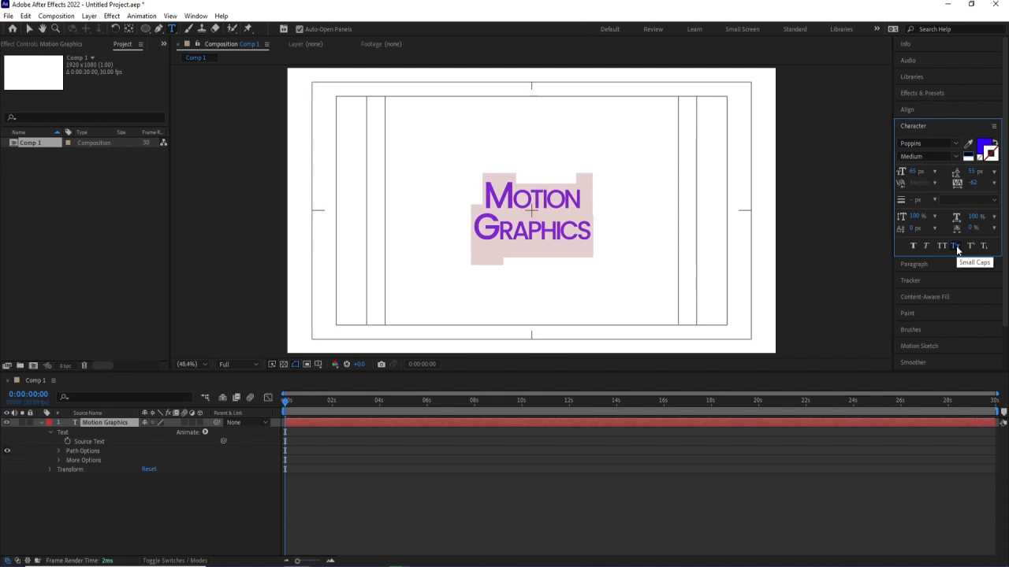
pyautogui.click(955, 246)
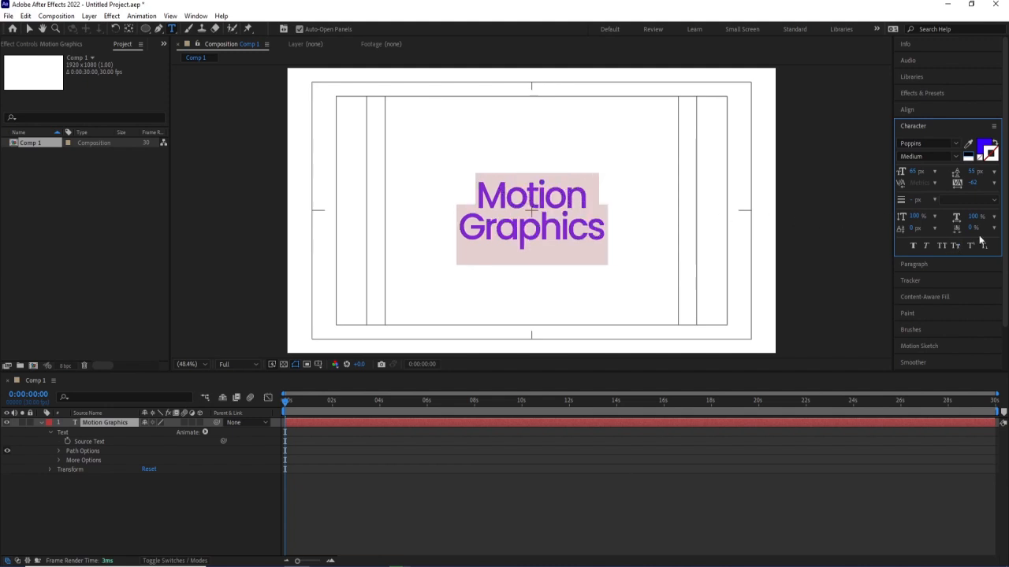
pyautogui.click(956, 245)
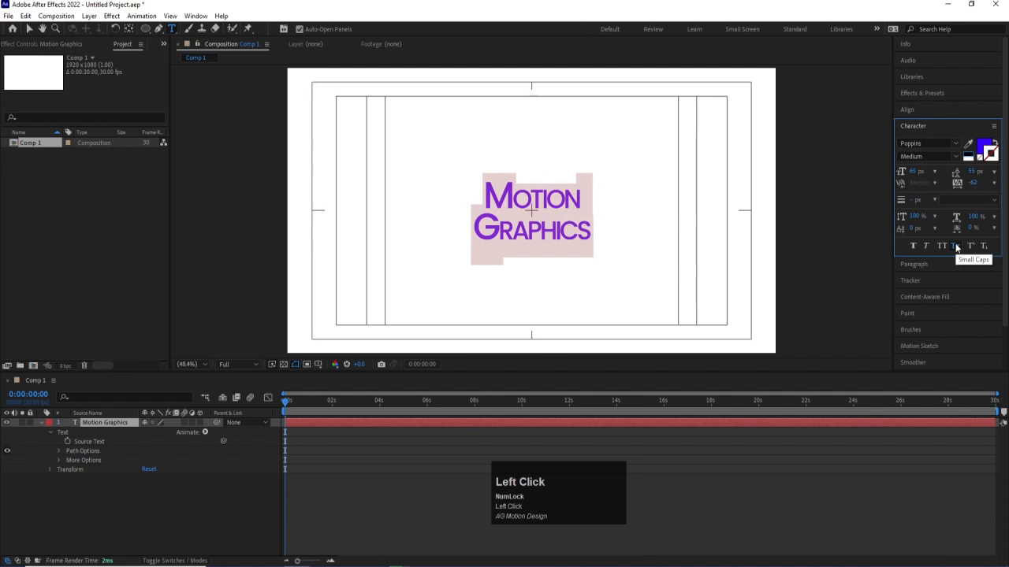
pyautogui.click(955, 246)
pyautogui.click(970, 246)
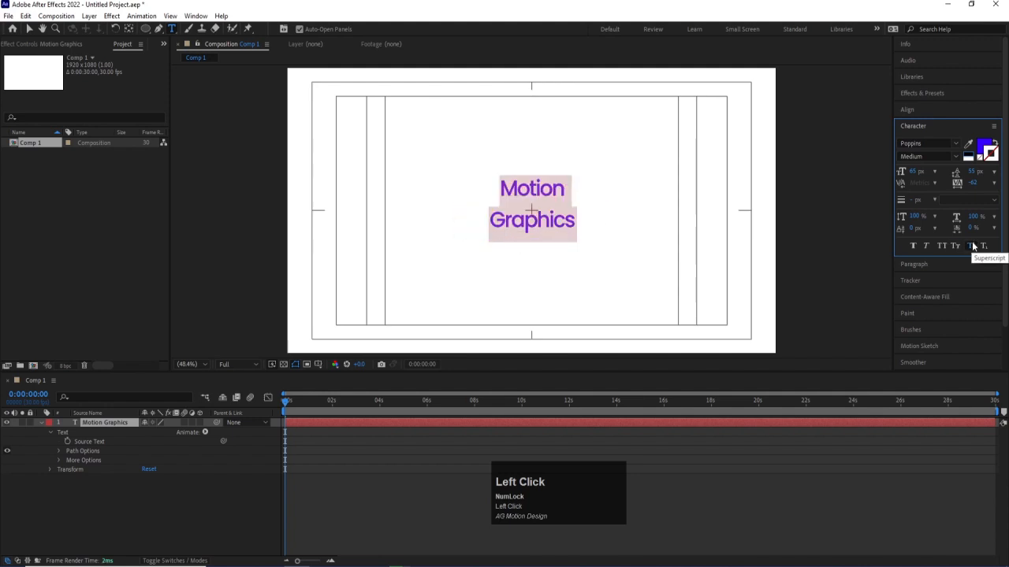
pyautogui.click(973, 247)
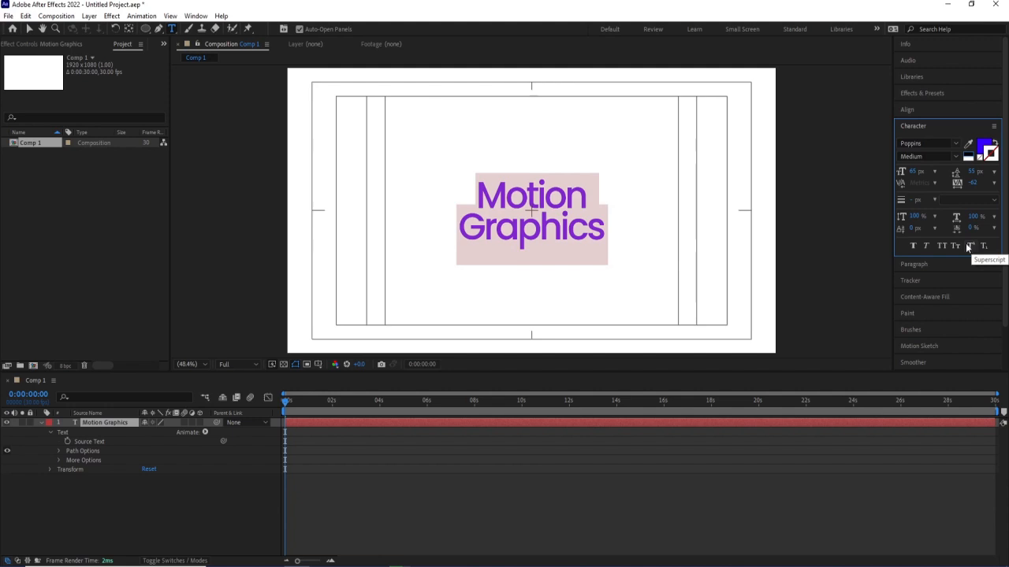
# - Replace the text with "22" and format the second digit as Superscript
pyautogui.hotkey('ctrl', 'a')
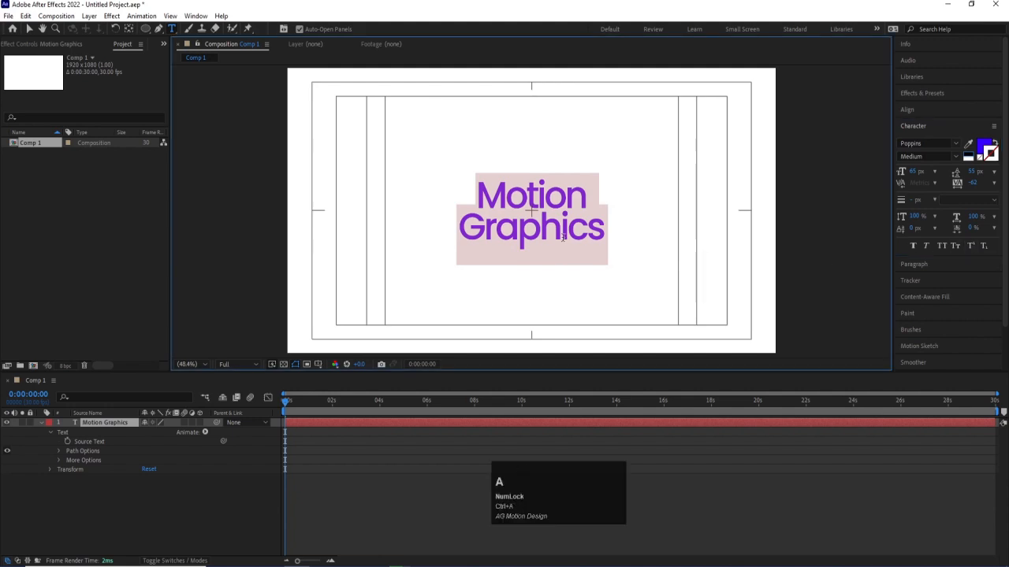
pyautogui.write('22')
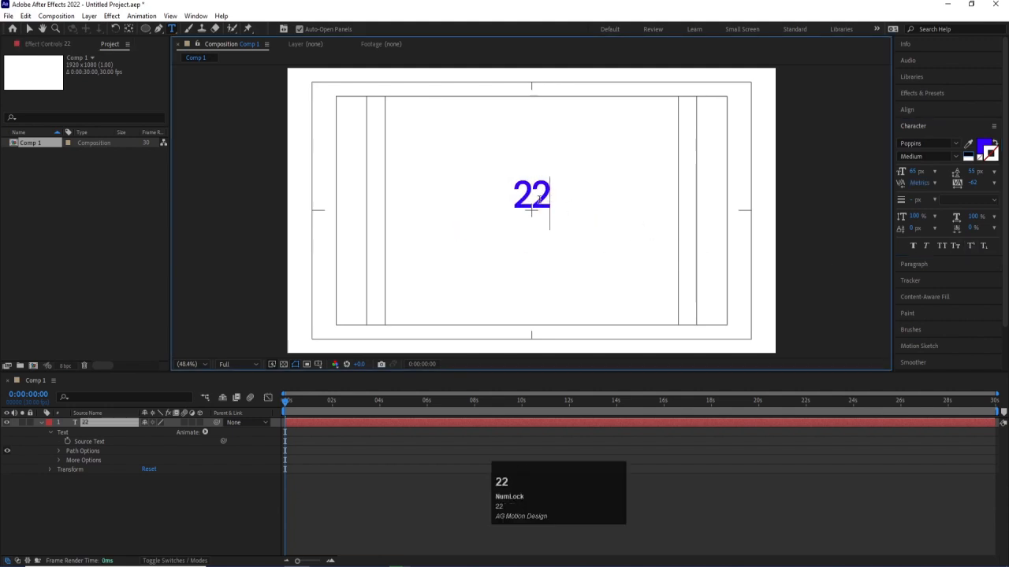
pyautogui.click(536, 189)
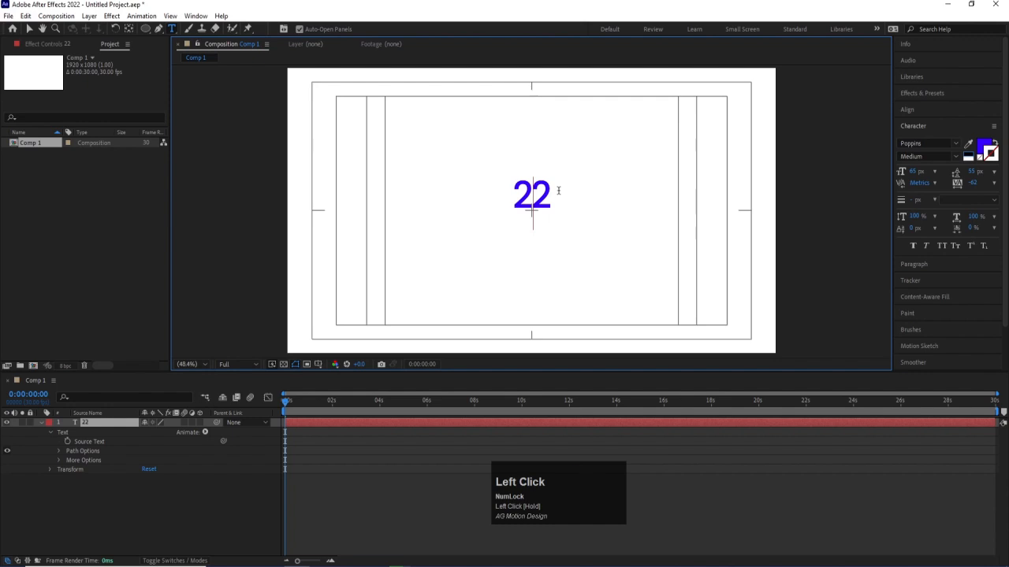
pyautogui.hotkey('shift', 'End')
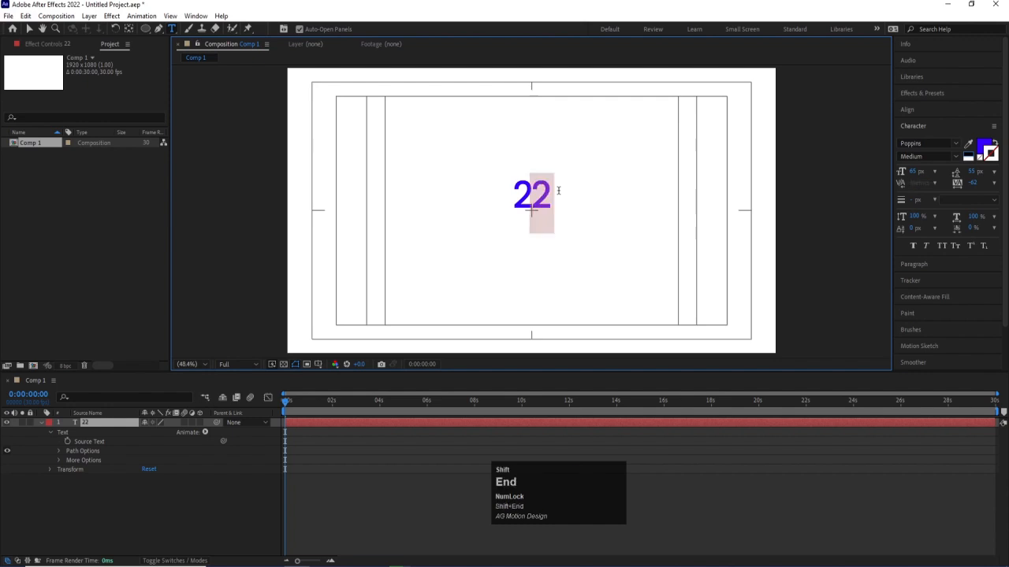
pyautogui.click(971, 247)
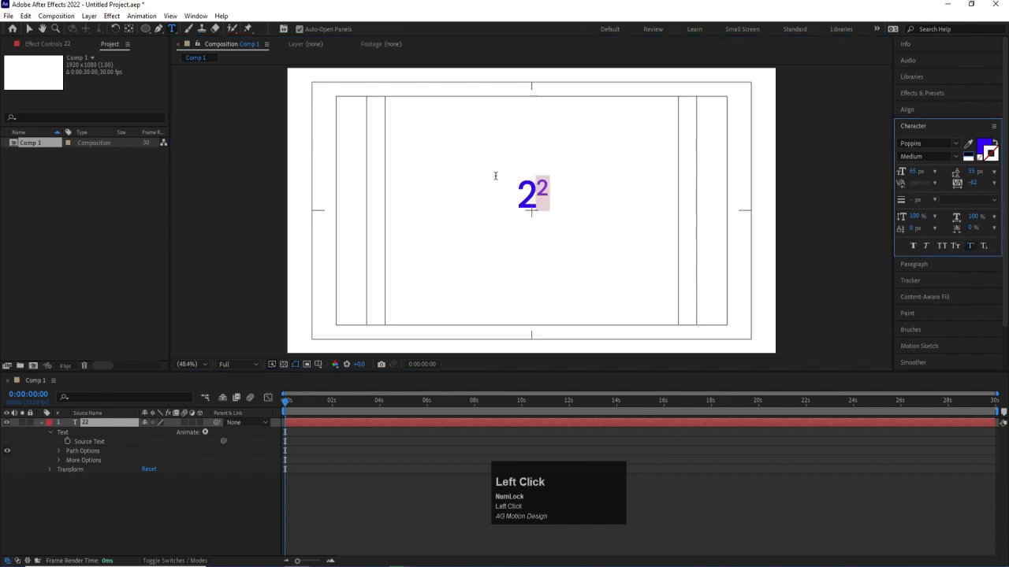
# - Try Subscript on the second digit and restore the whole text to normal script position
pyautogui.click(984, 246)
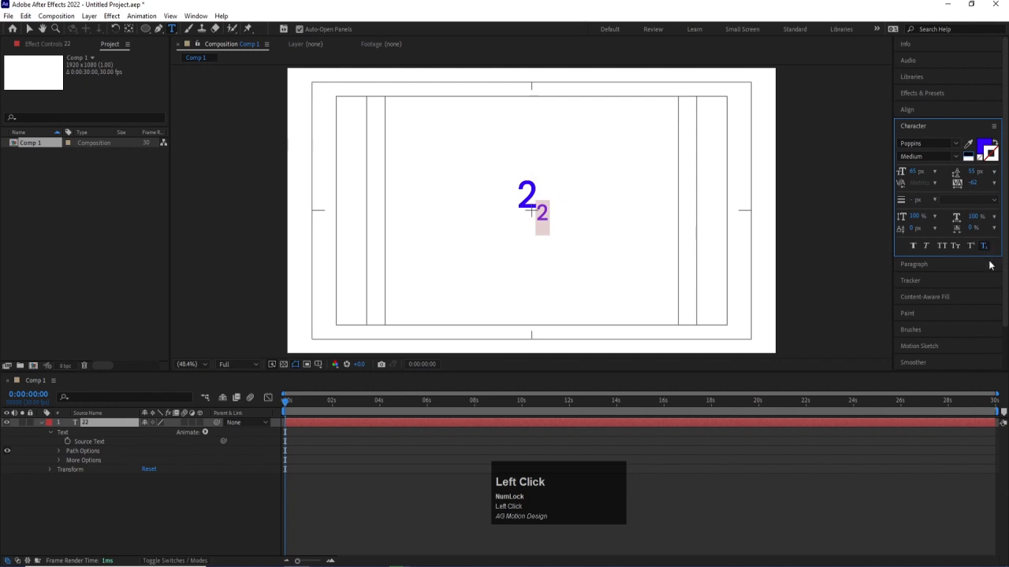
pyautogui.hotkey('ctrl', 'a')
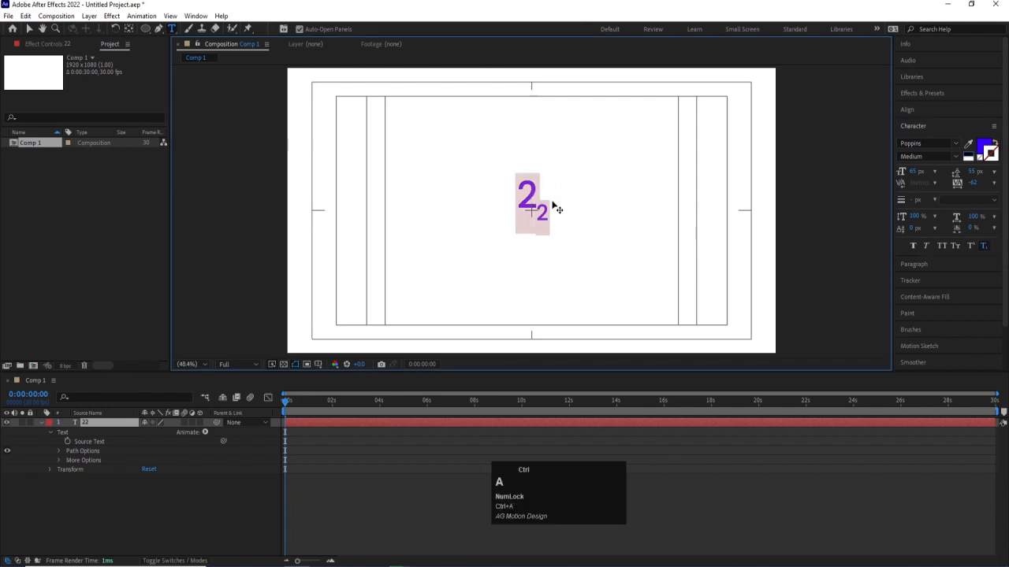
pyautogui.click(985, 248)
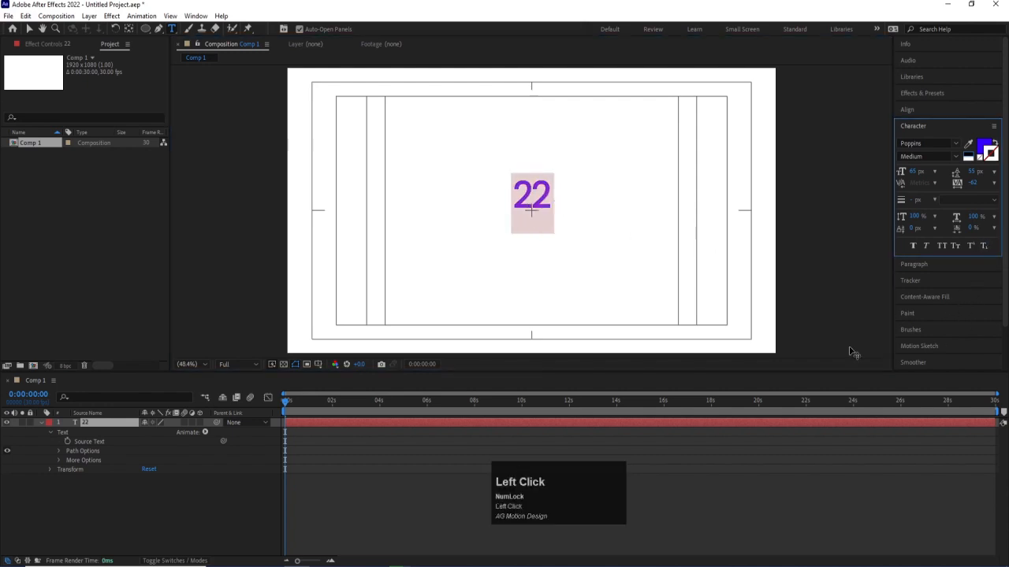
pyautogui.press('shift')
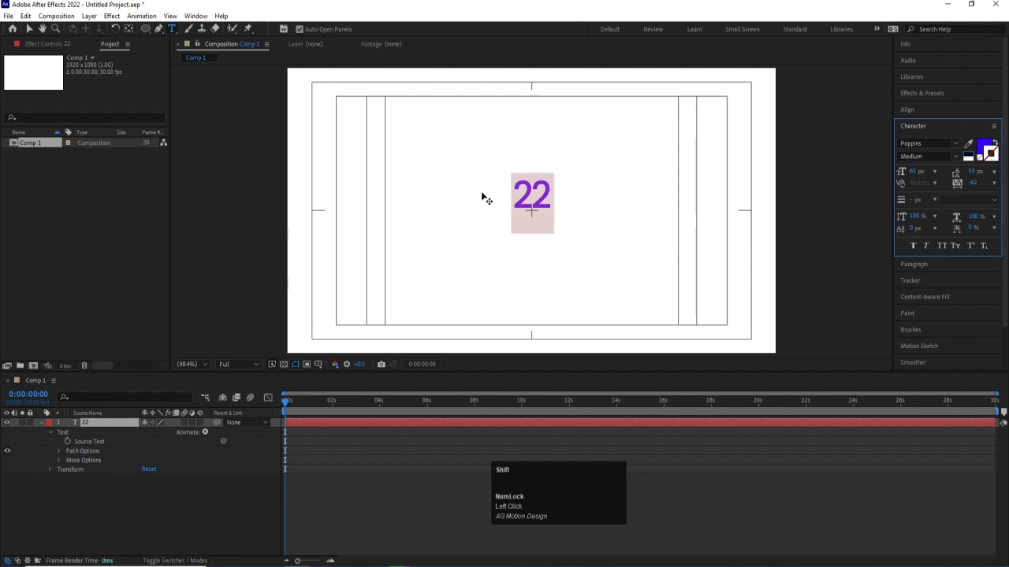
pyautogui.write('H@)')
pyautogui.hotkey('ctrl', 'a')
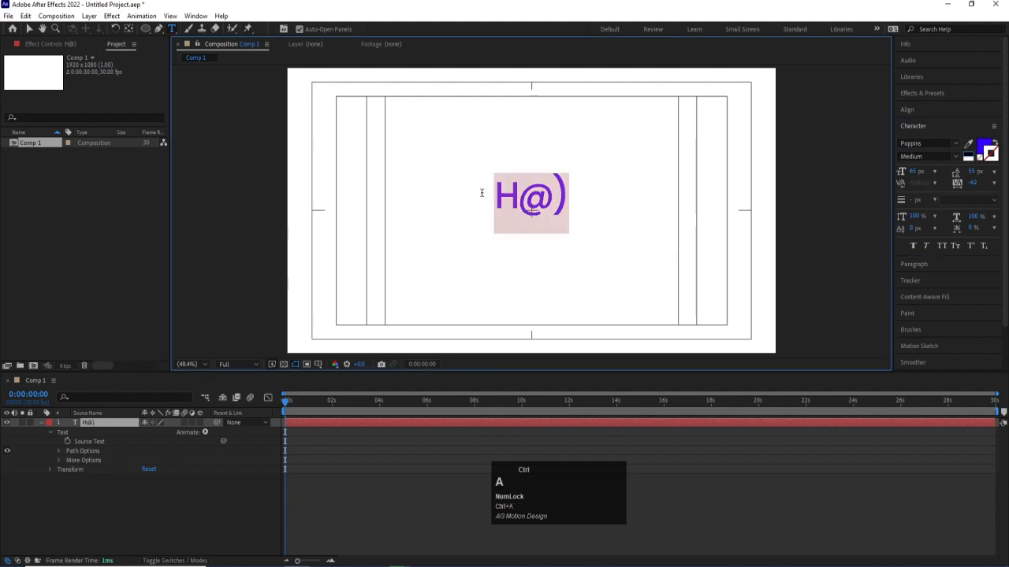
pyautogui.write('h')
# - Replace the text with "H20", format the 2 as Subscript, and leave text editing with the text layer selected
pyautogui.hotkey('ctrl', 'a')
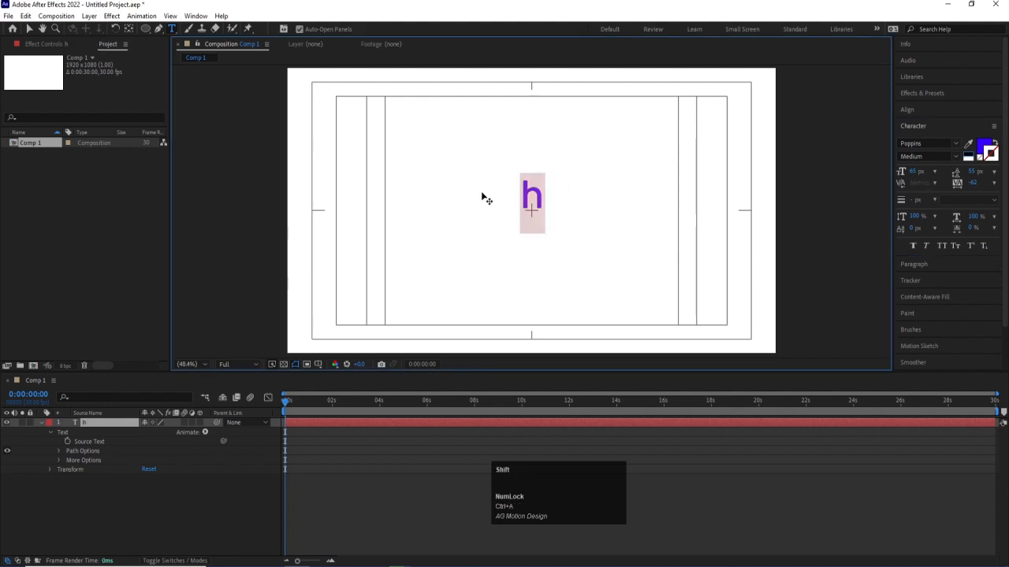
pyautogui.write('H20')
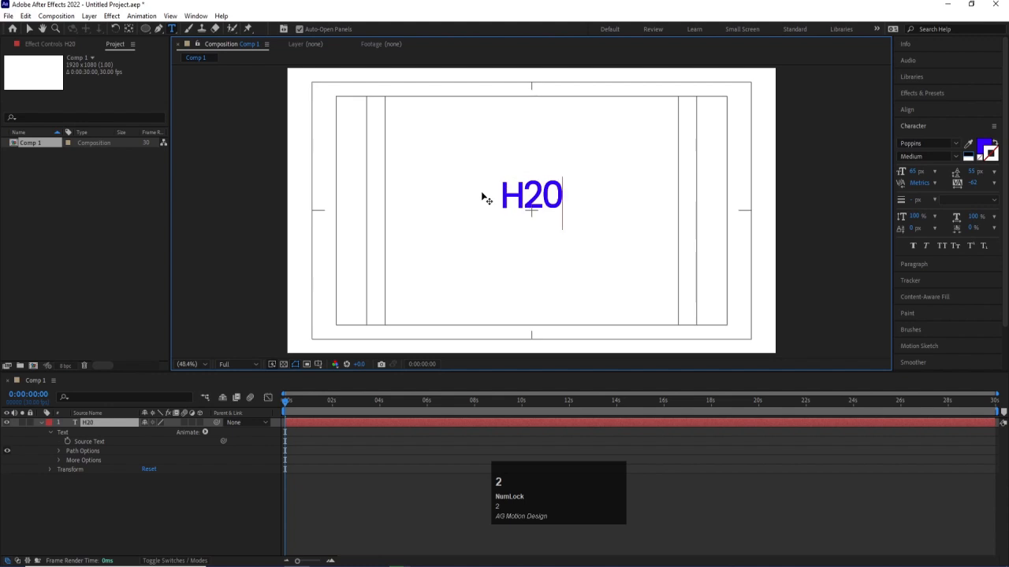
pyautogui.moveTo(552, 187); pyautogui.dragTo(521, 189)
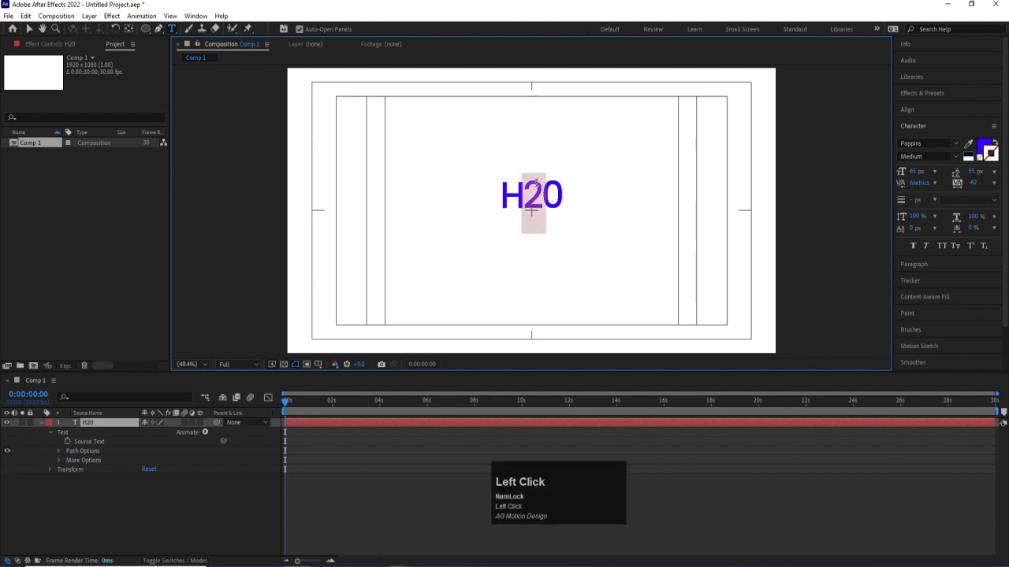
pyautogui.click(985, 245)
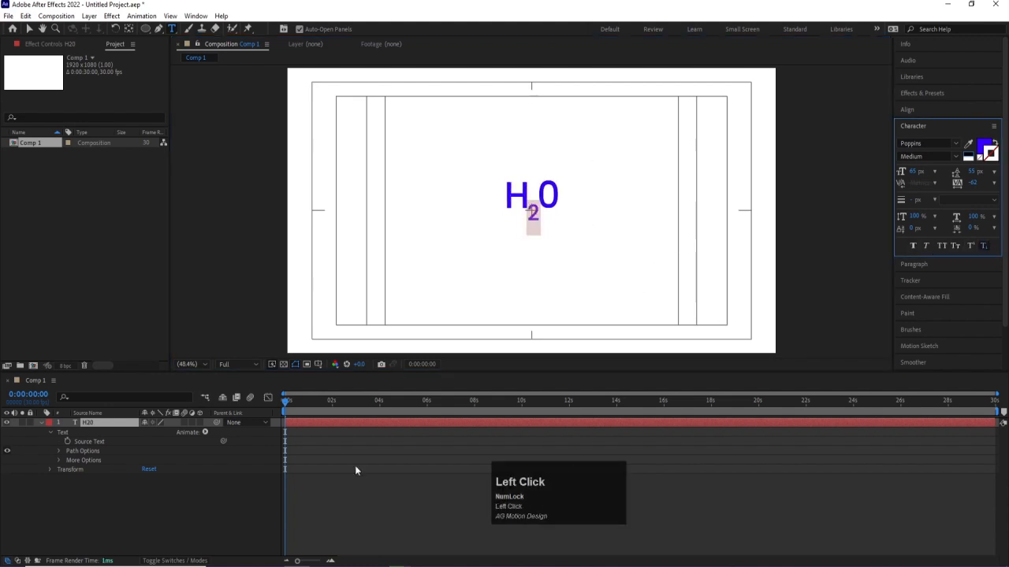
pyautogui.click(188, 486)
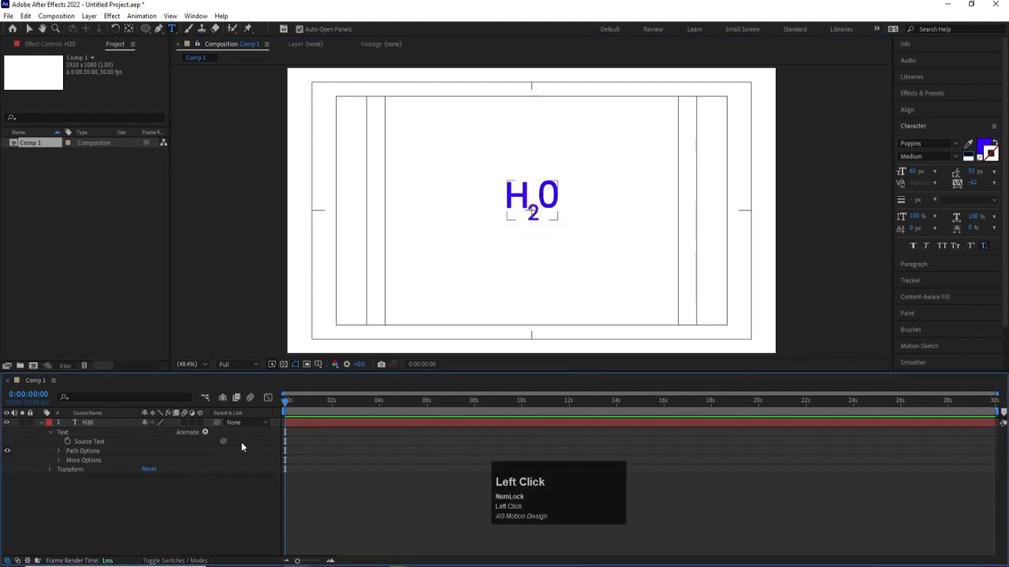
pyautogui.click(87, 423)
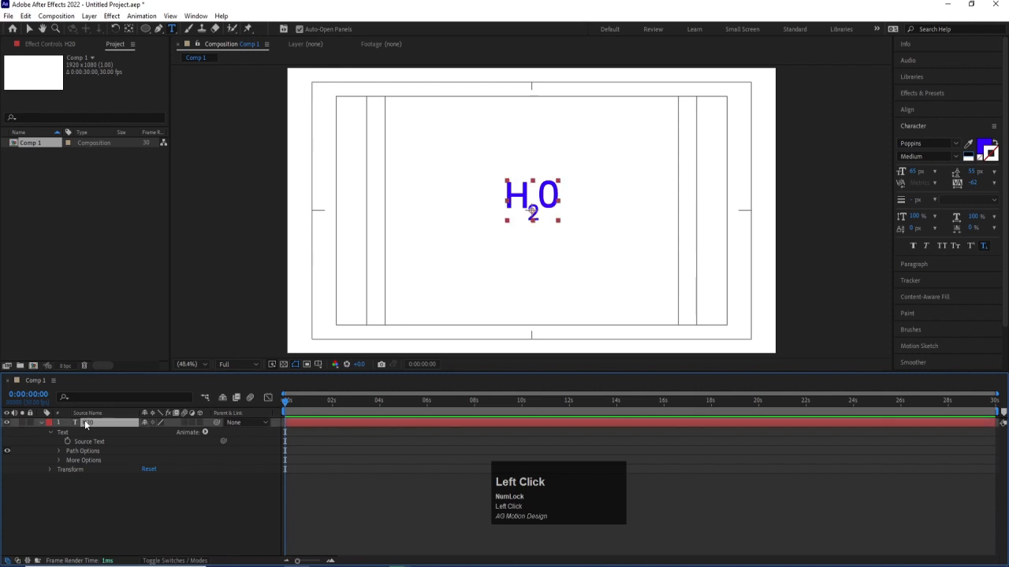